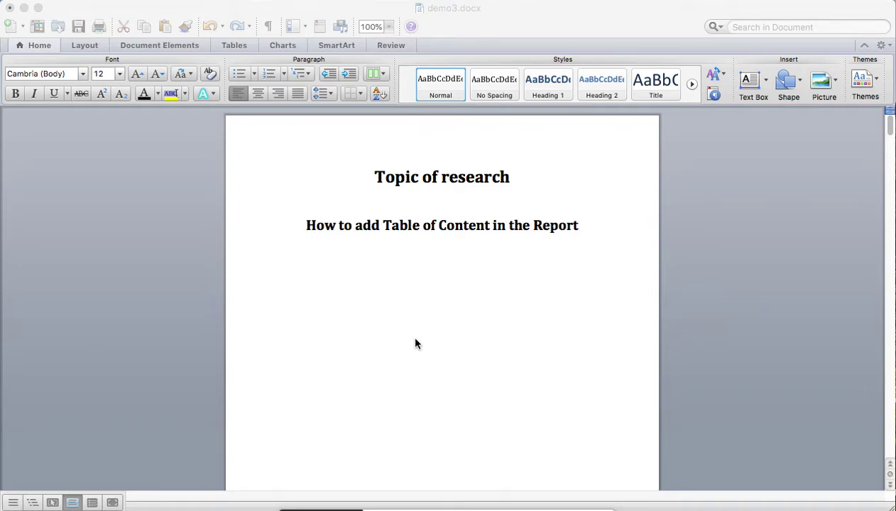
Look through the report's pages from the title page to the Introduction section.
scroll(416, 344, "down", 3)
scroll(416, 344, "up", 2)
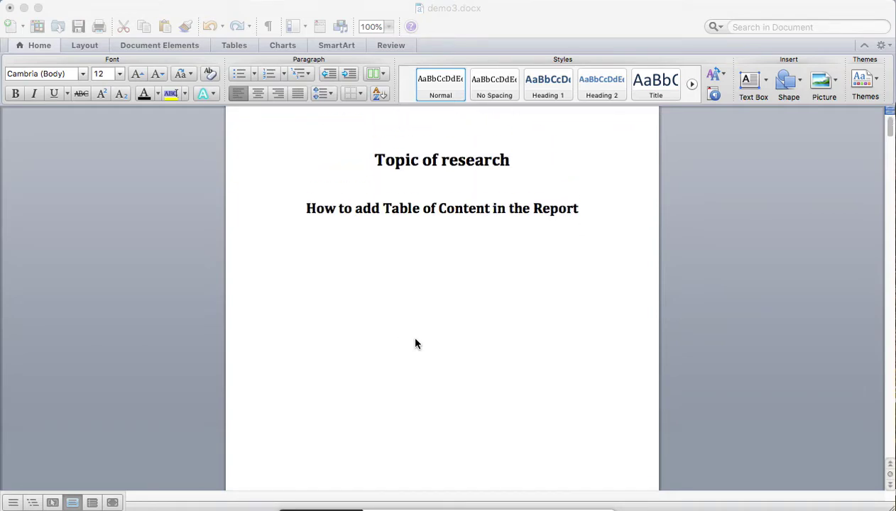
scroll(416, 344, "down", 20)
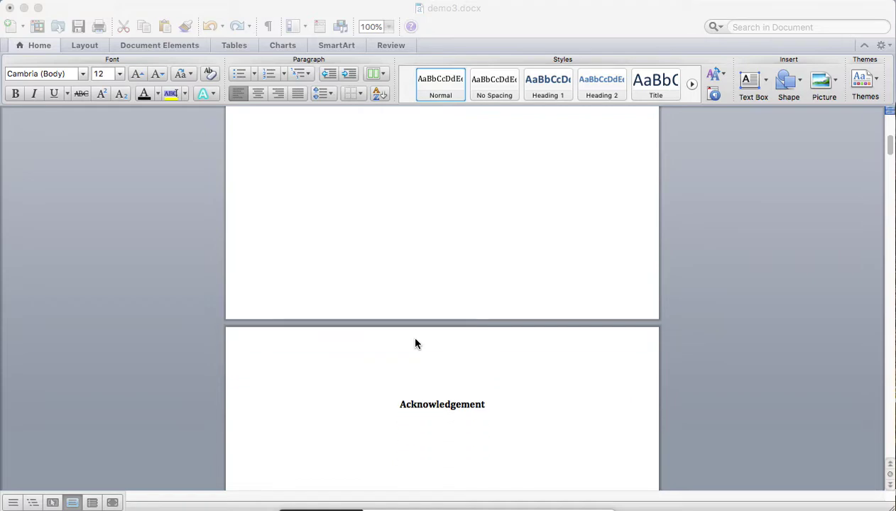
scroll(416, 344, "down", 15)
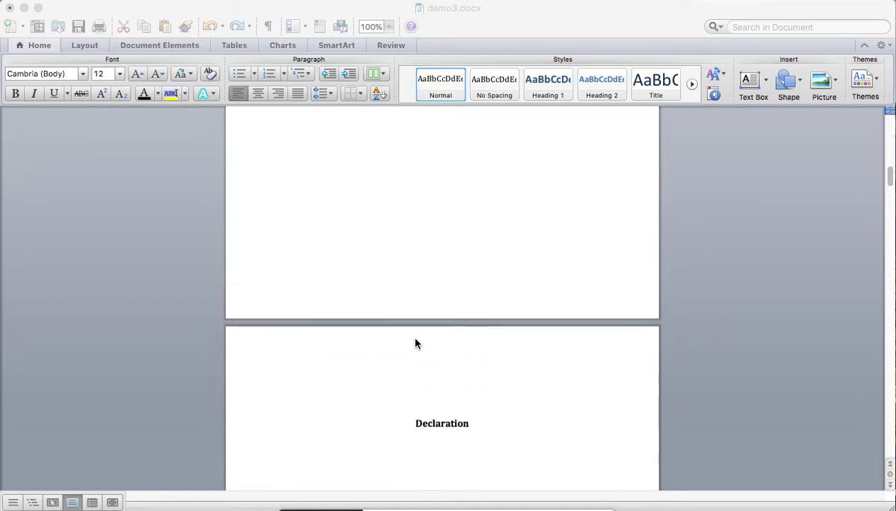
scroll(416, 344, "down", 15)
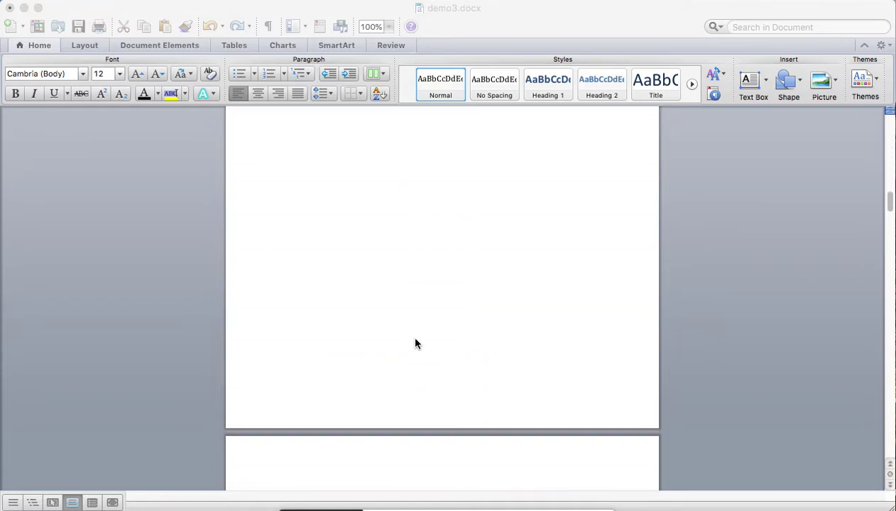
scroll(416, 344, "down", 20)
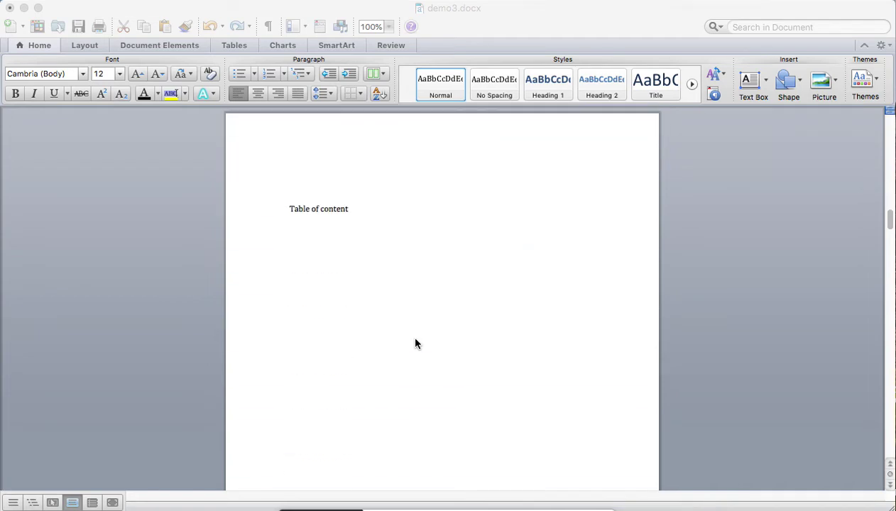
scroll(416, 344, "down", 5)
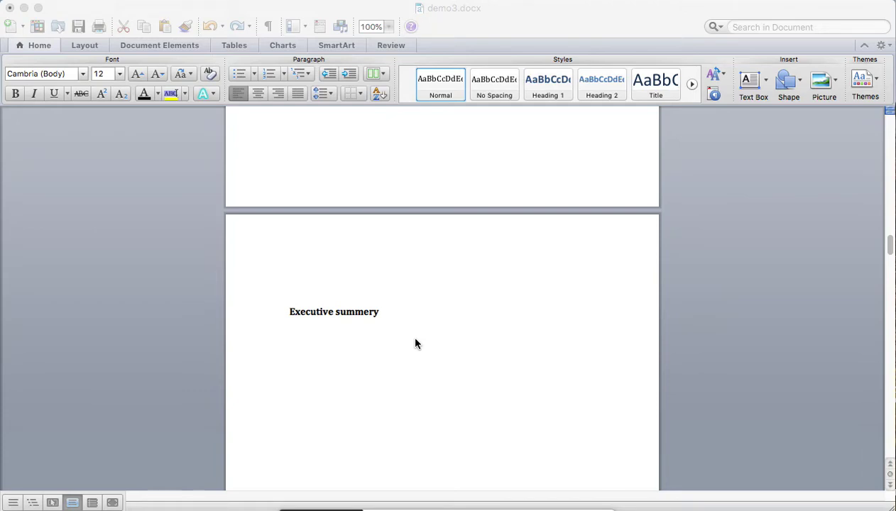
scroll(416, 344, "down", 10)
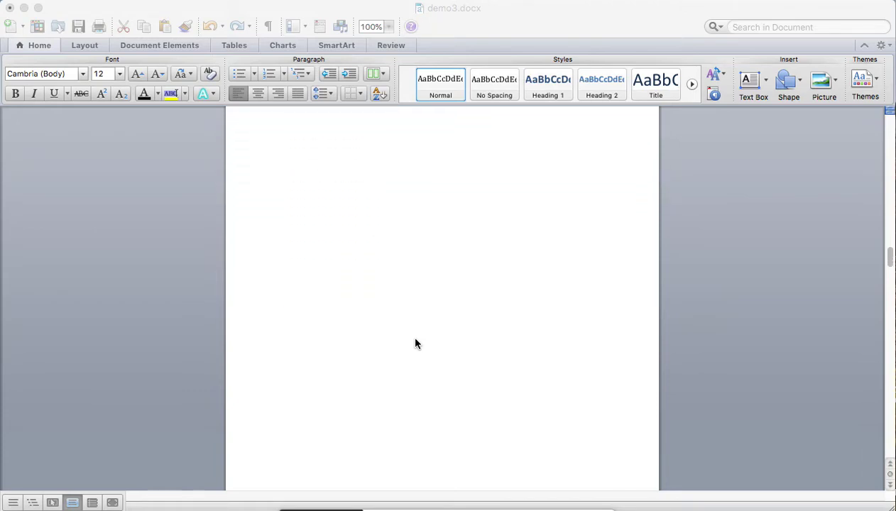
scroll(416, 343, "down", 8)
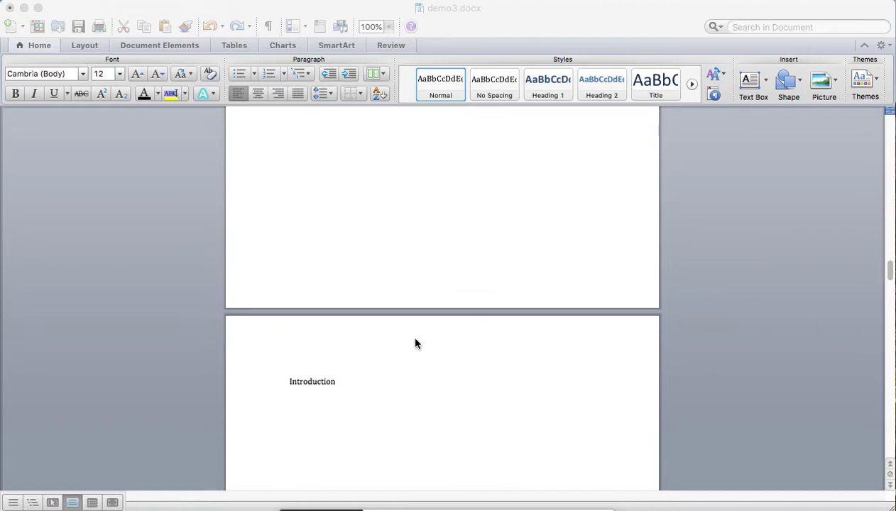
scroll(417, 344, "down", 5)
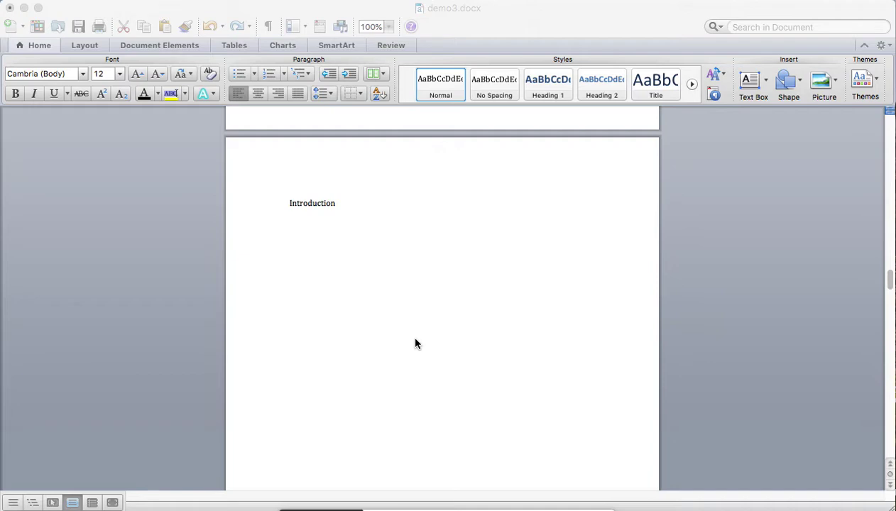
Dismiss the low battery notification and apply the Heading 1 style to the "Introduction" line.
left_click(317, 206)
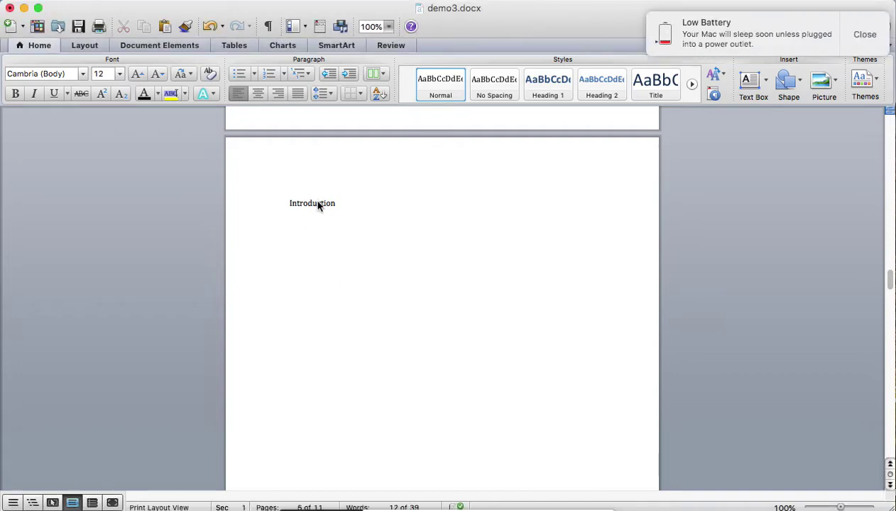
left_click(865, 34)
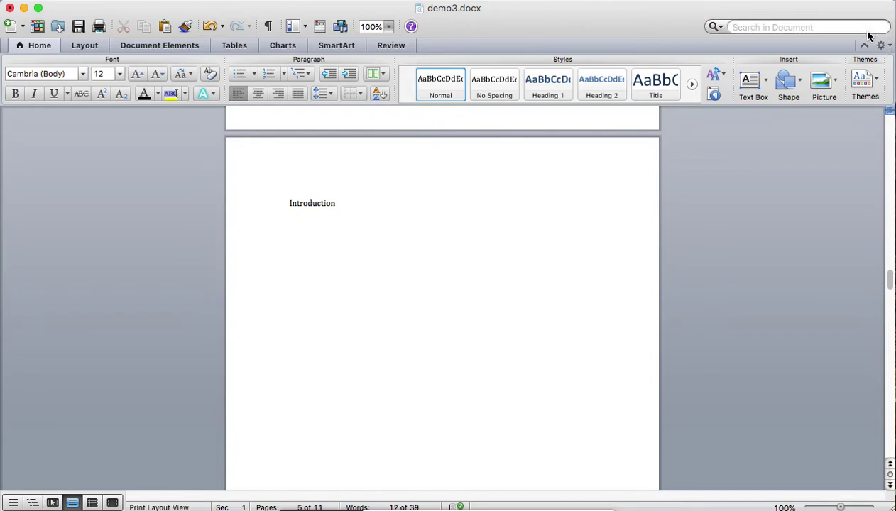
double_click(309, 202)
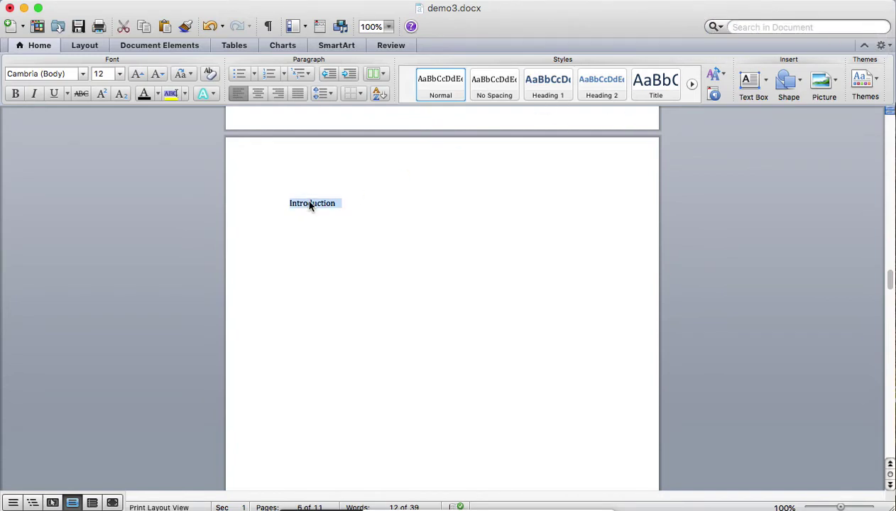
left_click(346, 510)
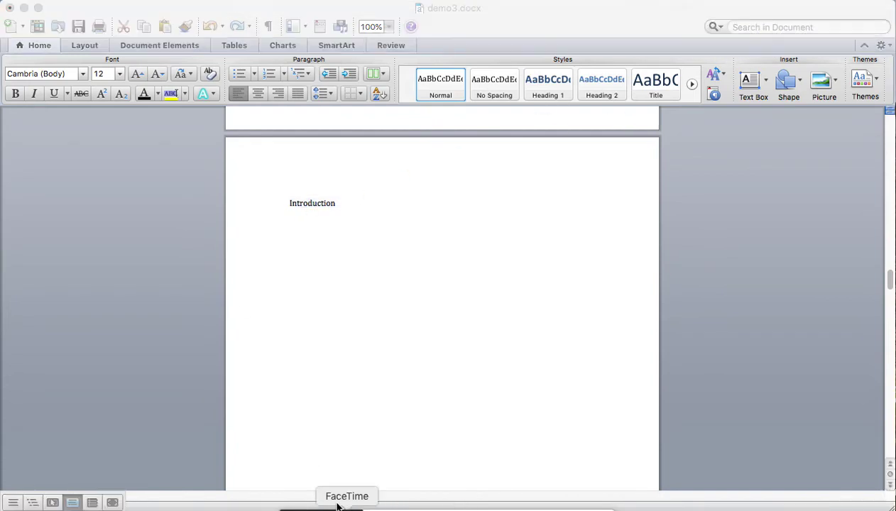
left_click(314, 207)
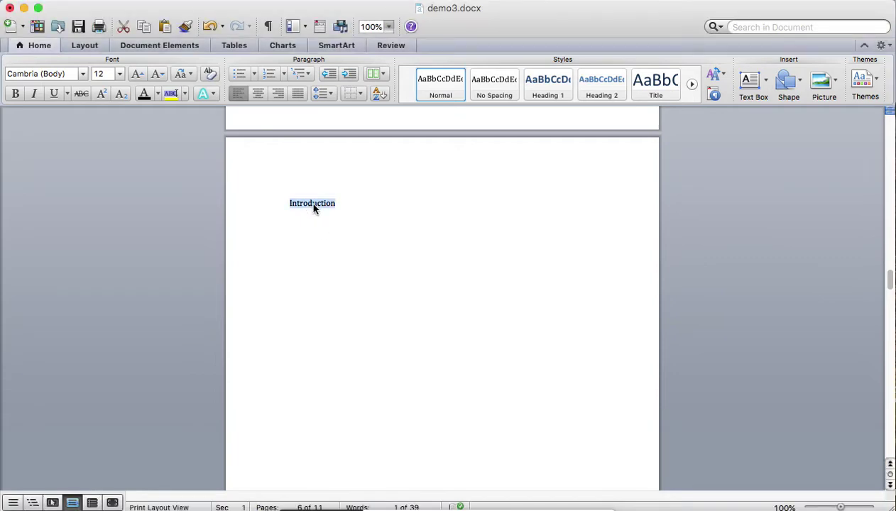
left_click(549, 87)
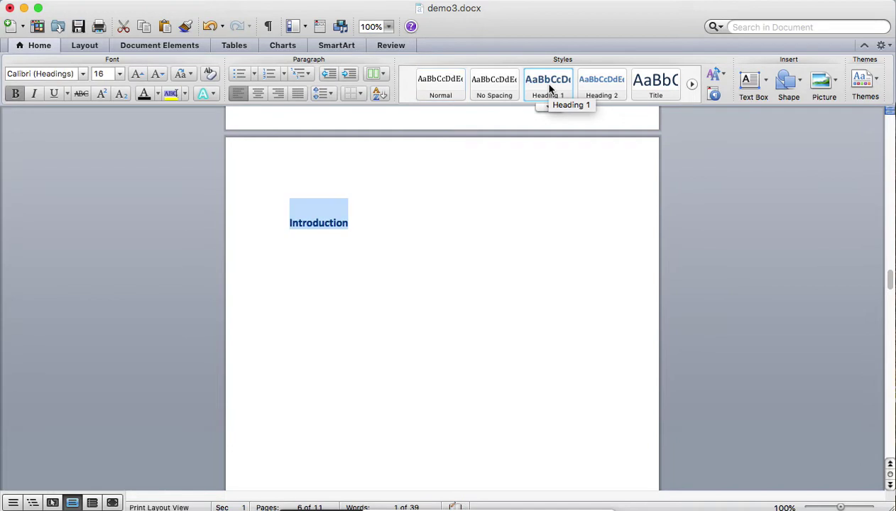
Modify the Heading 1 style to use black text and 12 pt spacing before the paragraph.
left_click(541, 105)
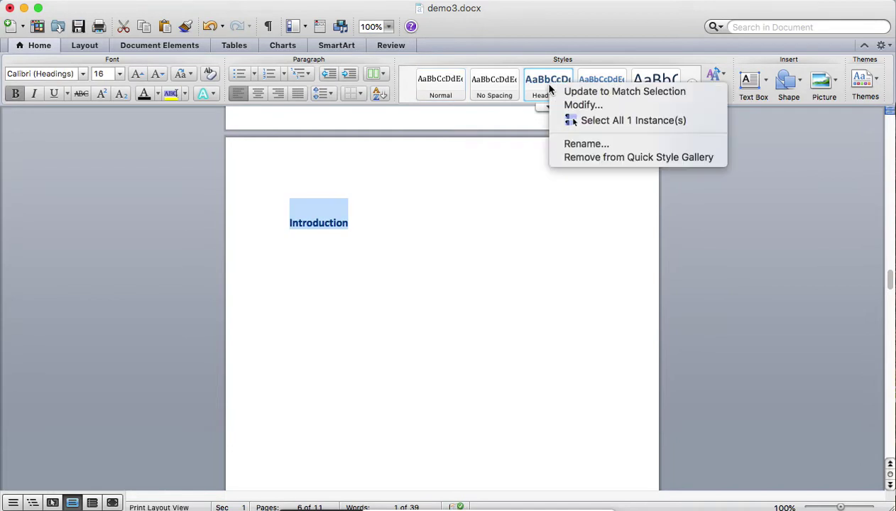
left_click(577, 107)
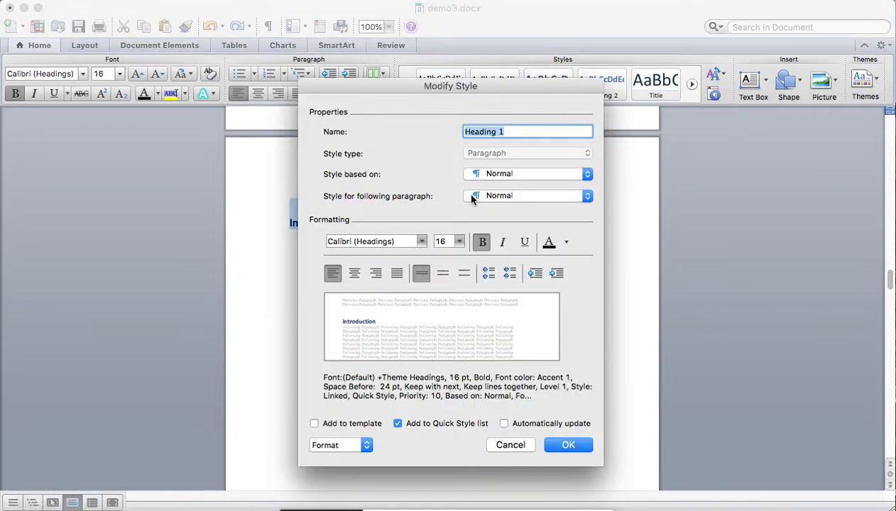
left_click(549, 244)
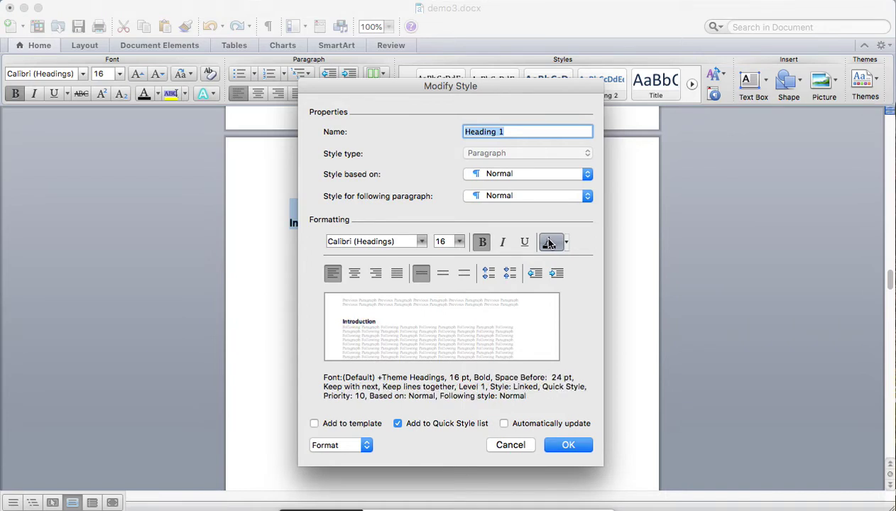
left_click(509, 276)
left_click(510, 275)
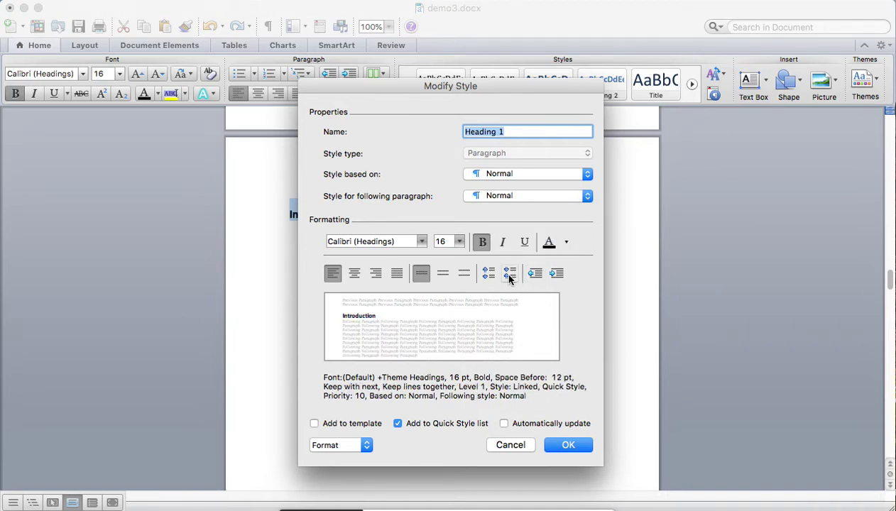
left_click(568, 446)
Apply the Heading 1 style to the "Objectives" line below the Introduction.
scroll(435, 327, "down", 1)
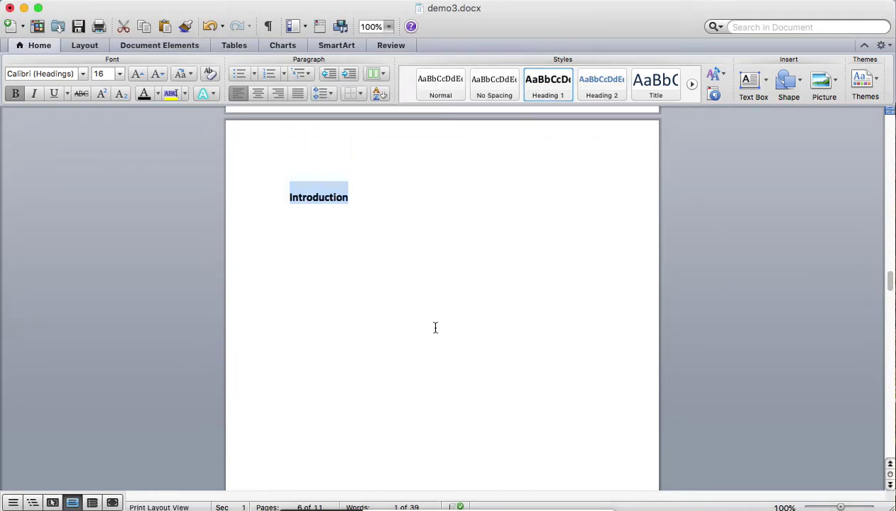
scroll(435, 327, "down", 5)
left_click(306, 300)
triple_click(307, 302)
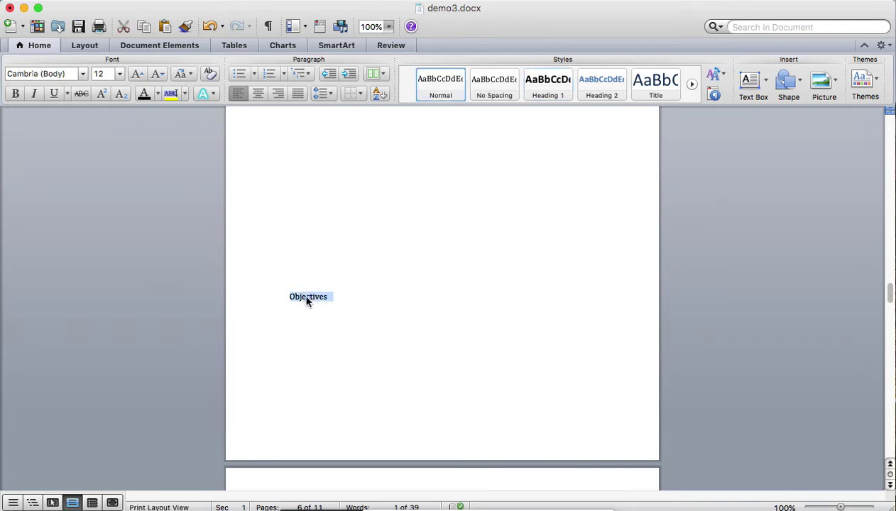
left_click(547, 91)
Apply the Heading 1 style to the "Review of literature" line on the following page.
scroll(498, 300, "down", 3)
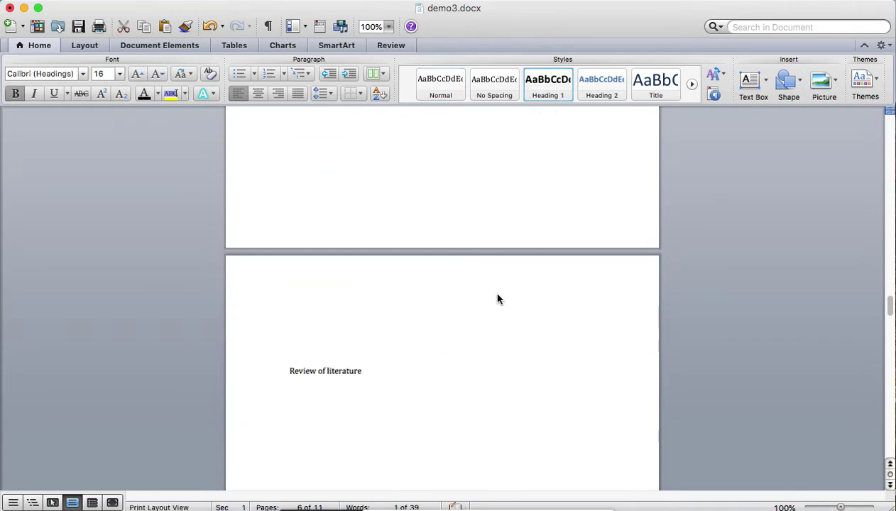
scroll(498, 300, "down", 2)
triple_click(334, 262)
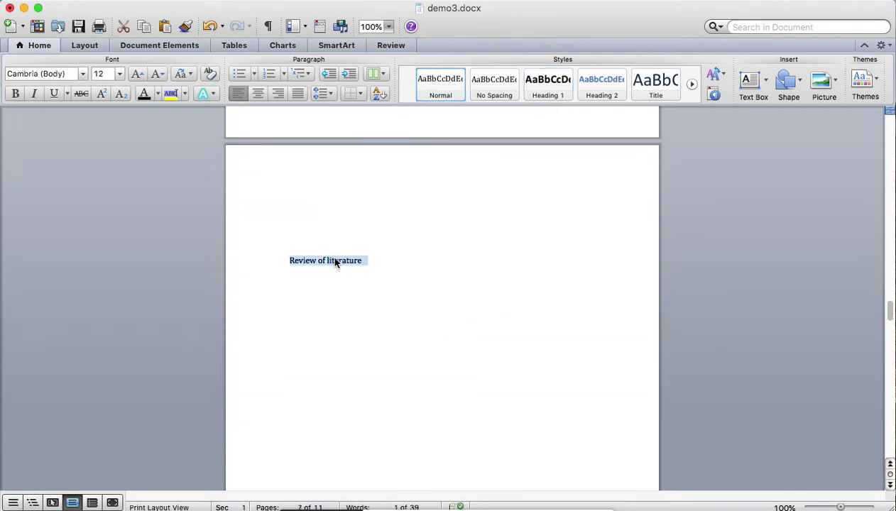
left_click(547, 89)
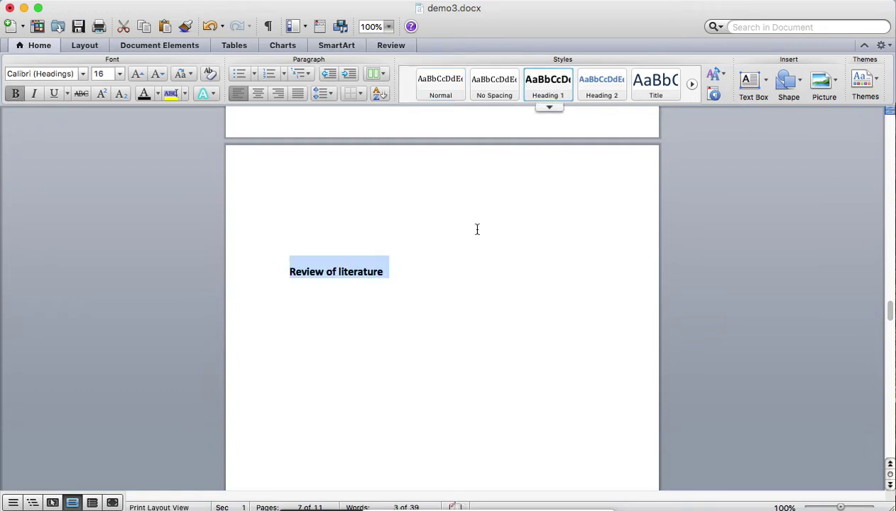
Apply the Heading 1 style to the "Research methodology" line.
scroll(456, 294, "down", 2)
scroll(456, 294, "down", 5)
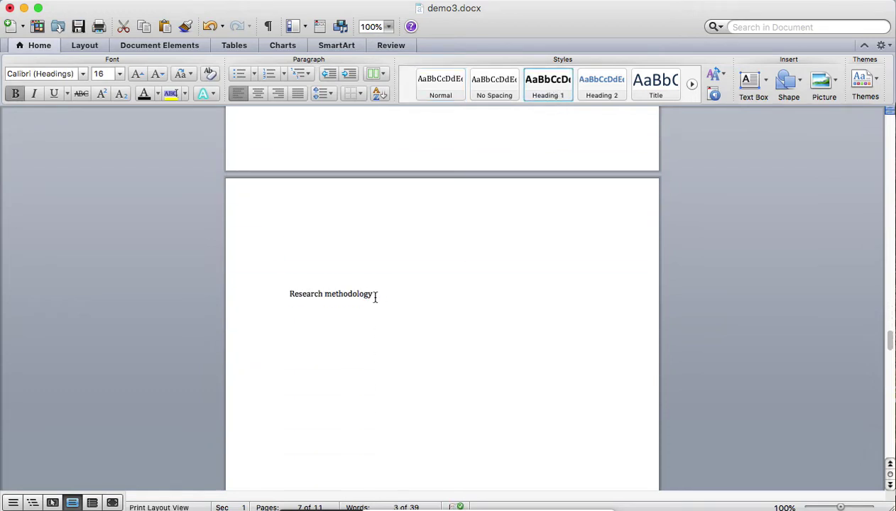
triple_click(336, 294)
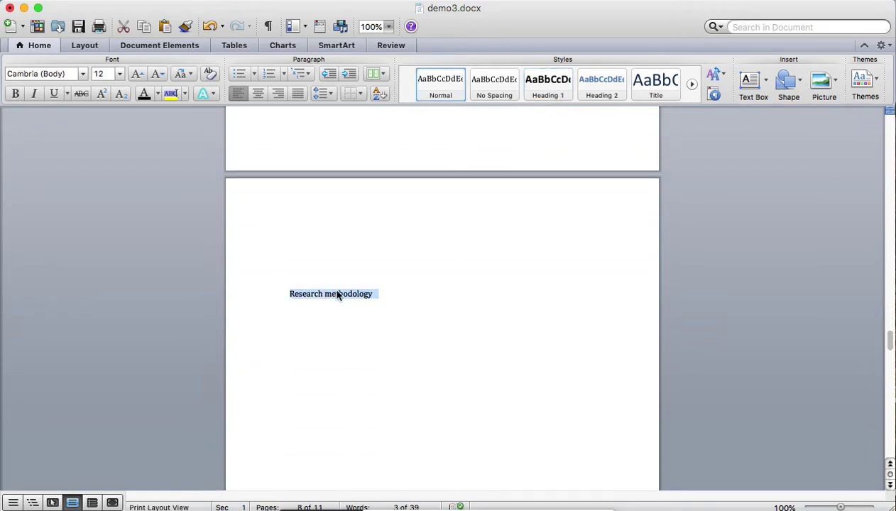
left_click(549, 91)
Apply the Heading 1 style to the "Finding and analysis" line.
scroll(474, 306, "down", 8)
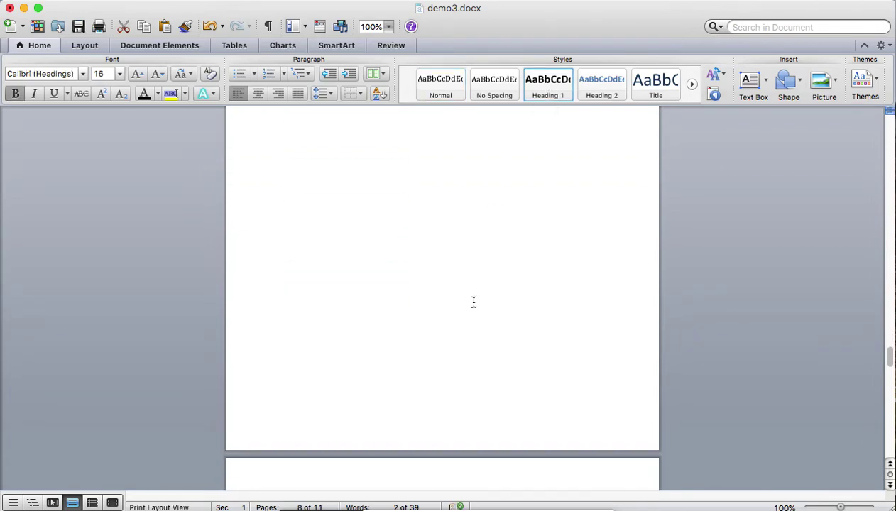
scroll(474, 302, "down", 5)
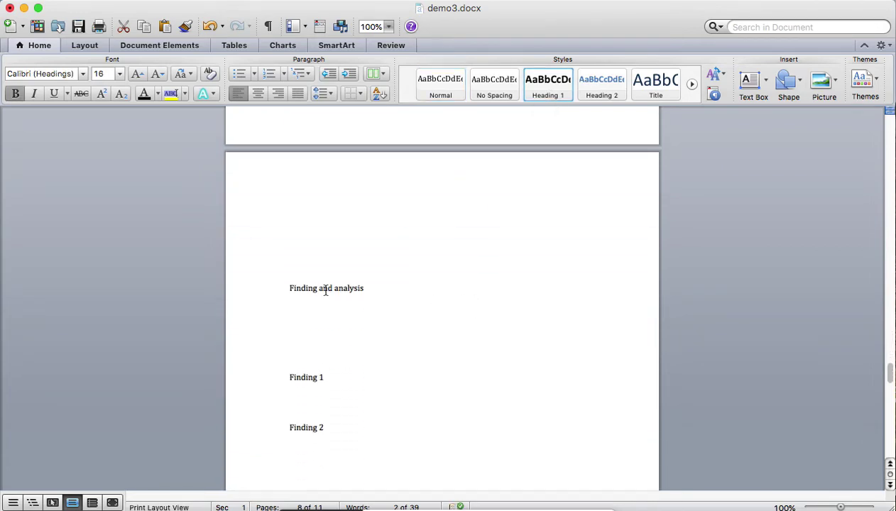
triple_click(325, 290)
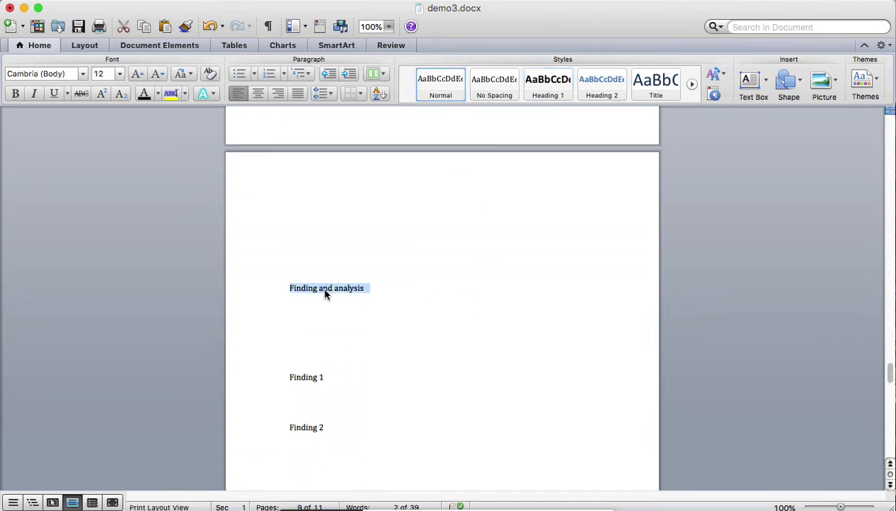
left_click(547, 84)
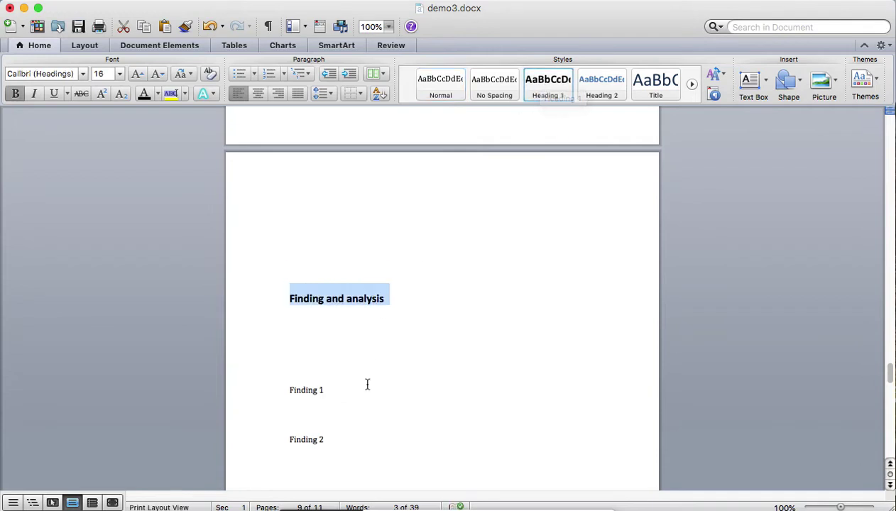
Modify the Heading 2 style to use a black font colour and a 14 pt font size.
scroll(367, 385, "down", 1)
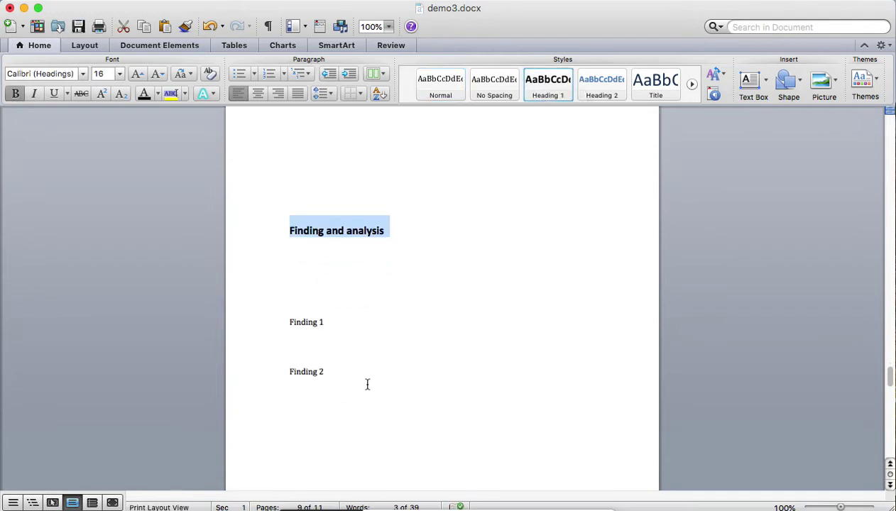
left_click(326, 323)
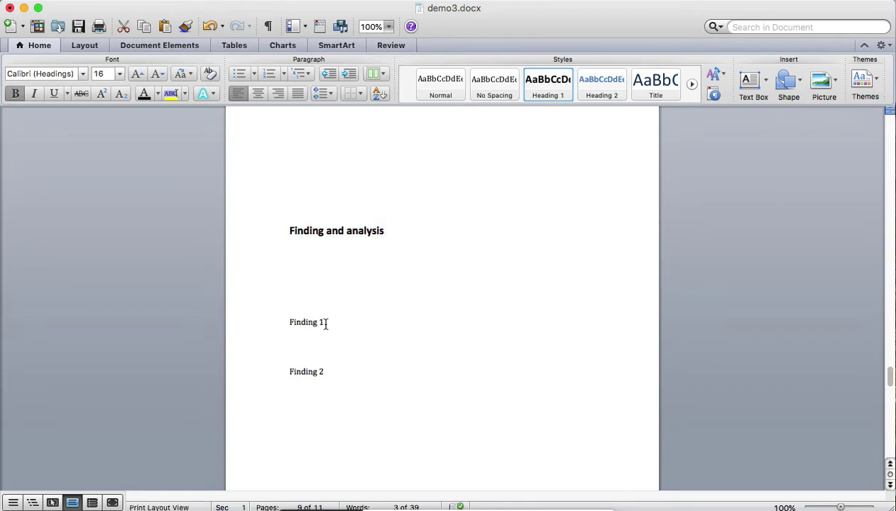
right_click(604, 94)
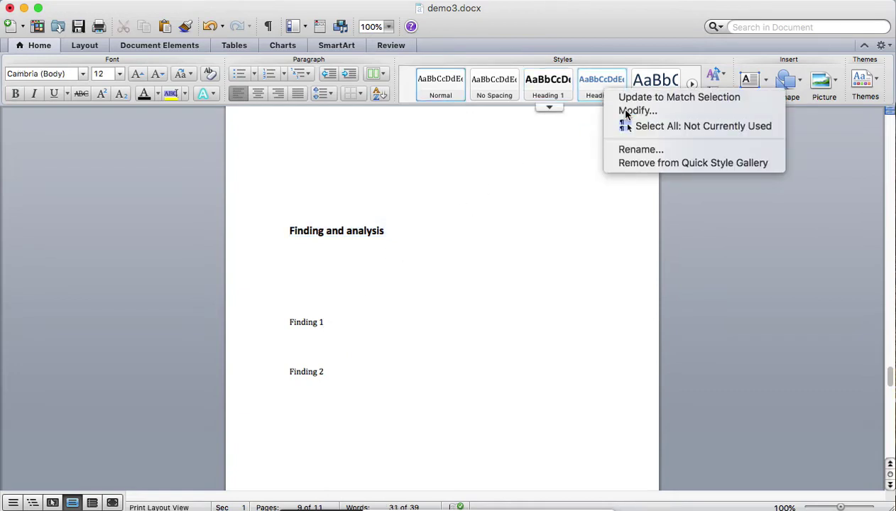
left_click(624, 113)
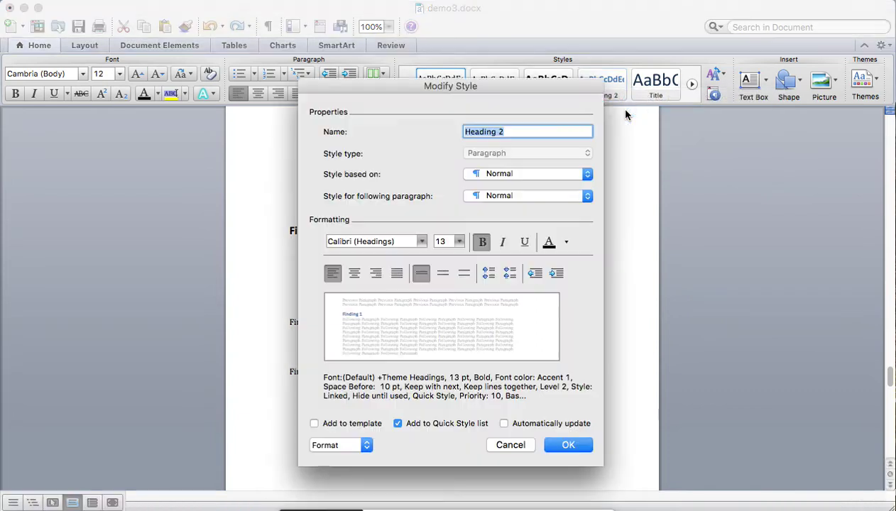
left_click(549, 244)
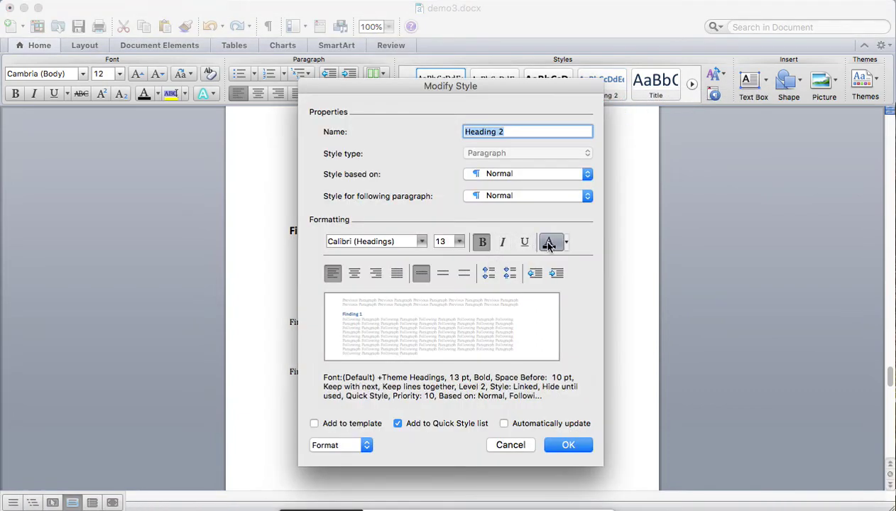
left_click(461, 243)
left_click(459, 317)
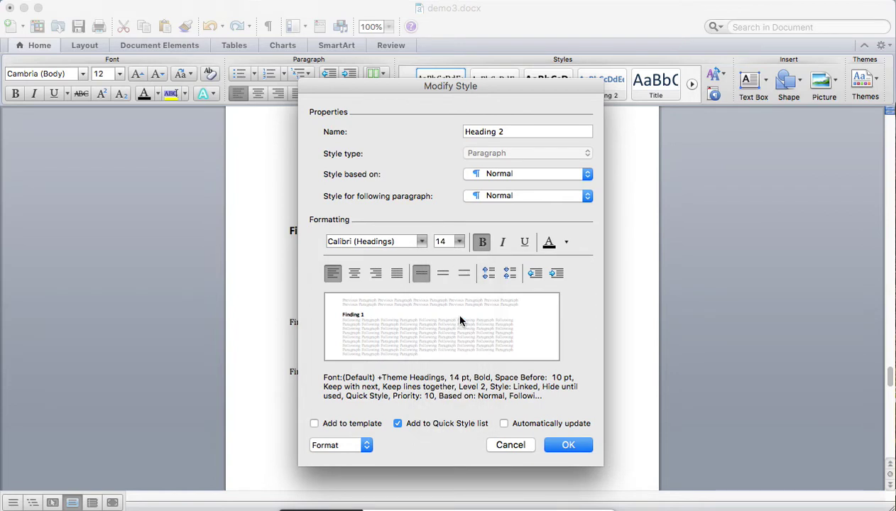
left_click(568, 445)
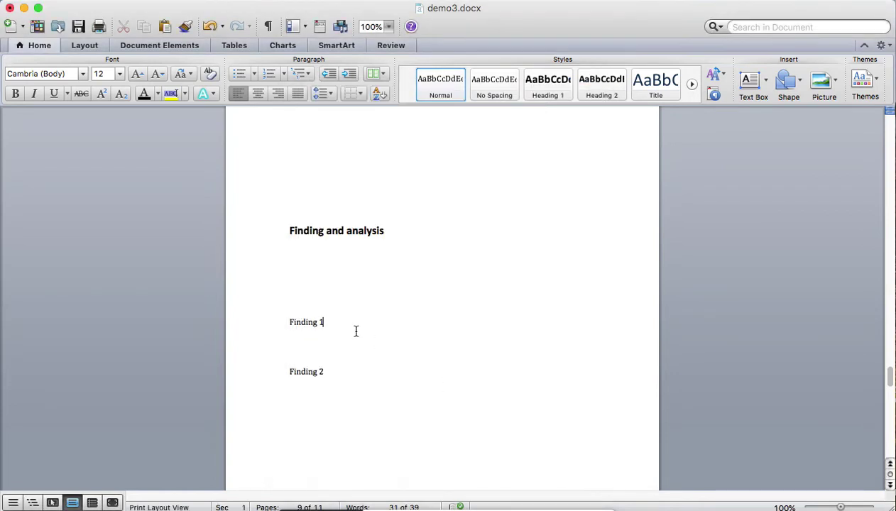
Apply the Heading 2 style to the "Finding 1" and "Finding 2" lines below Finding and analysis.
left_click_drag(326, 323, 290, 323)
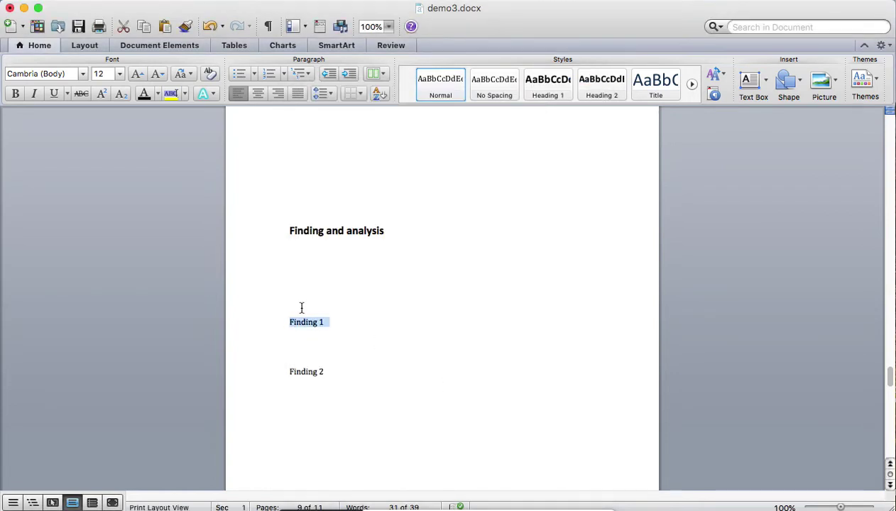
left_click(610, 84)
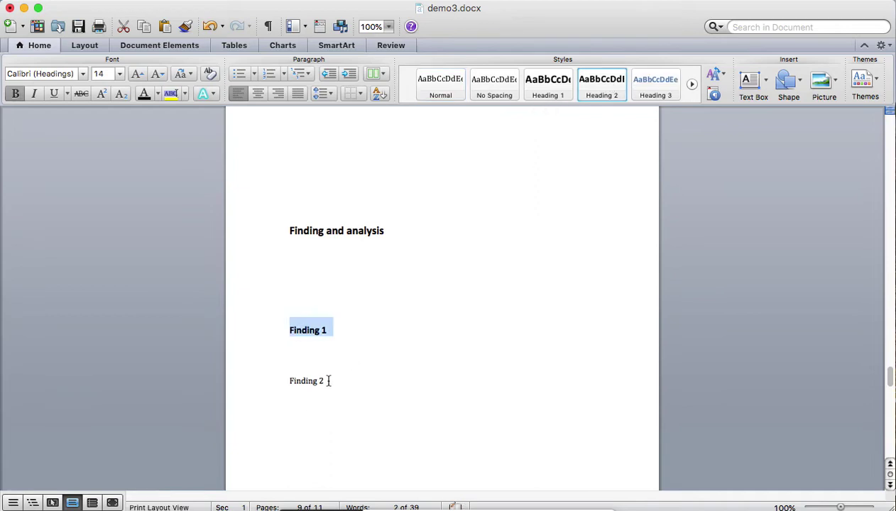
left_click_drag(329, 381, 300, 381)
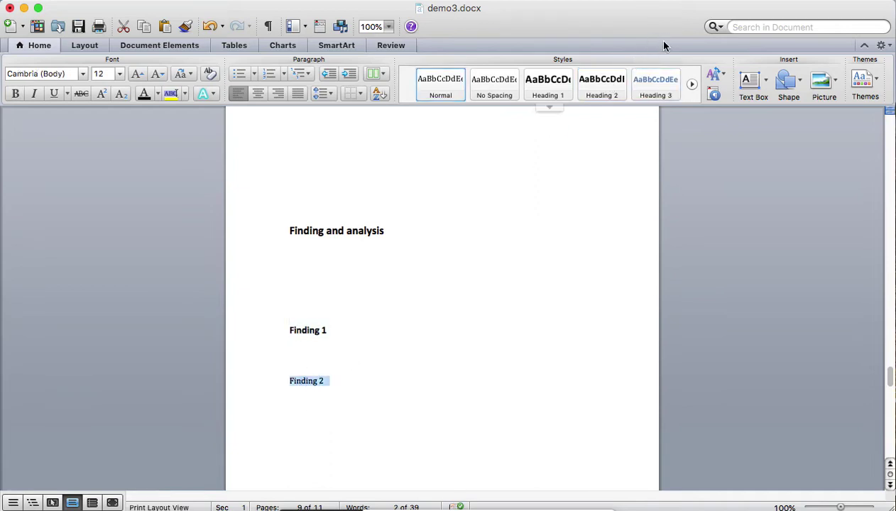
left_click(601, 84)
Apply the Heading 1 style to the "Recommendations" line on the following page.
scroll(501, 270, "down", 15)
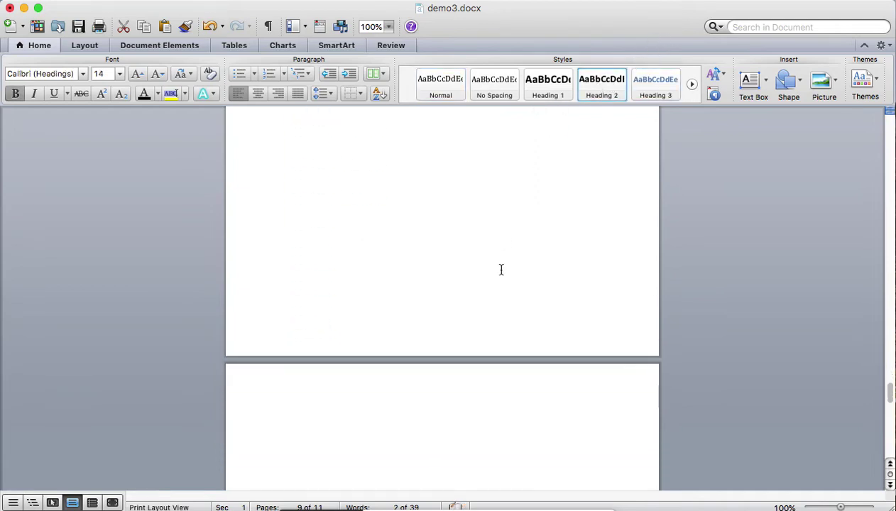
triple_click(319, 313)
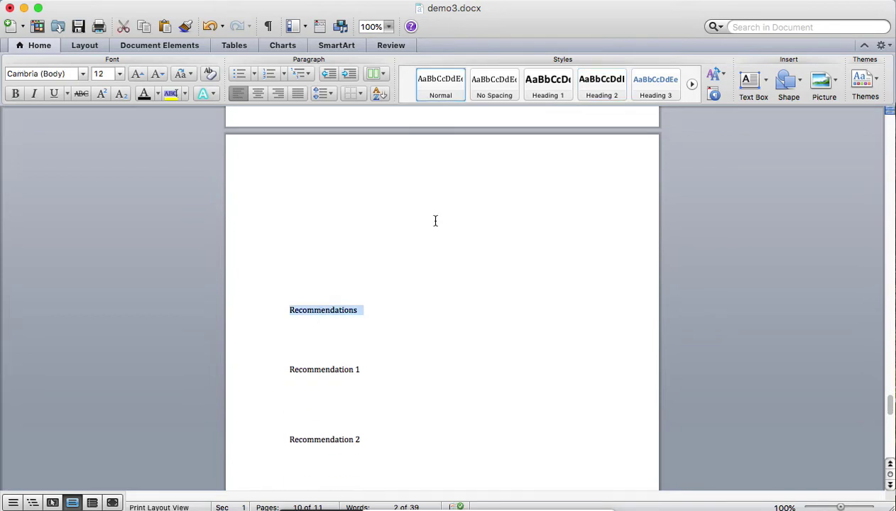
left_click(550, 87)
Apply the Heading 2 style to the "Recommendation 1" and "Recommendation 2" lines.
scroll(480, 266, "down", 3)
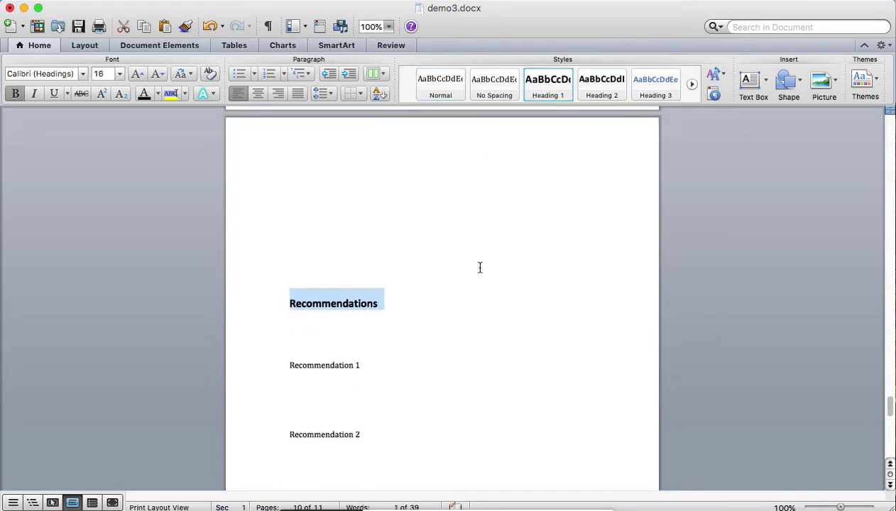
triple_click(332, 265)
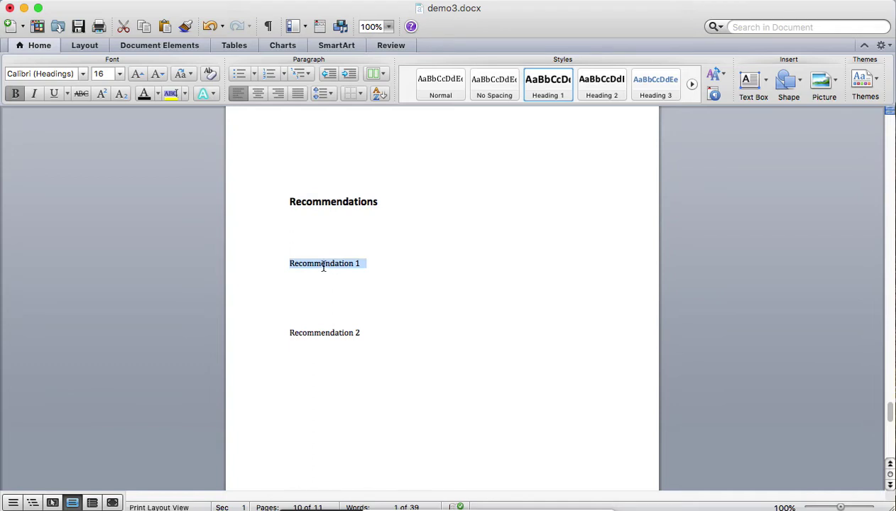
left_click(609, 86)
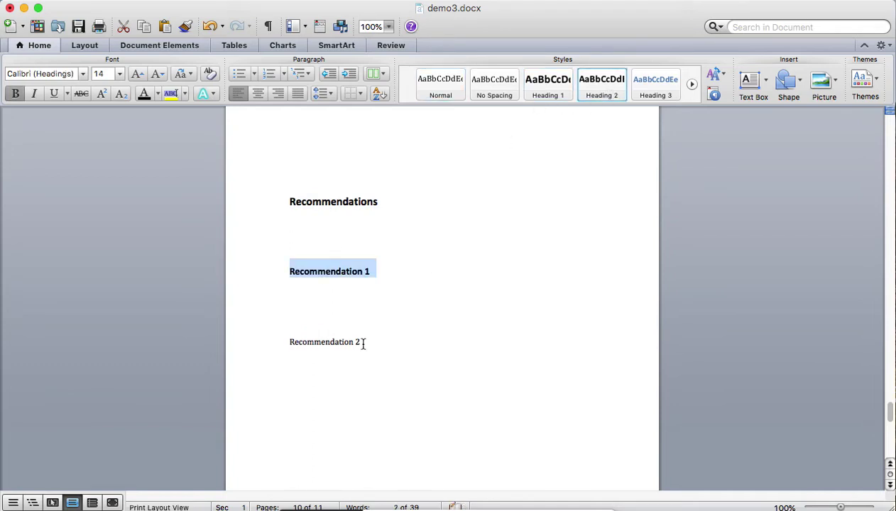
left_click_drag(363, 344, 290, 343)
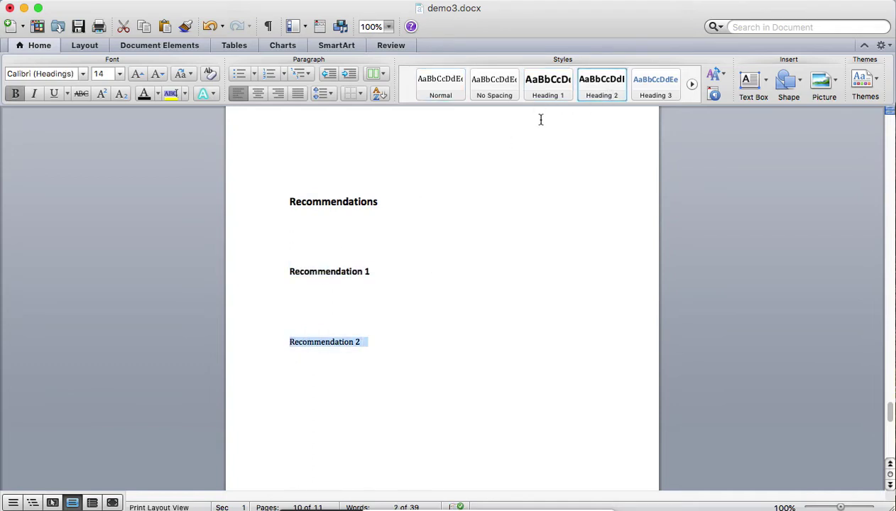
left_click(594, 96)
Apply the Heading 1 style to the "References" line on the last page.
scroll(522, 270, "down", 10)
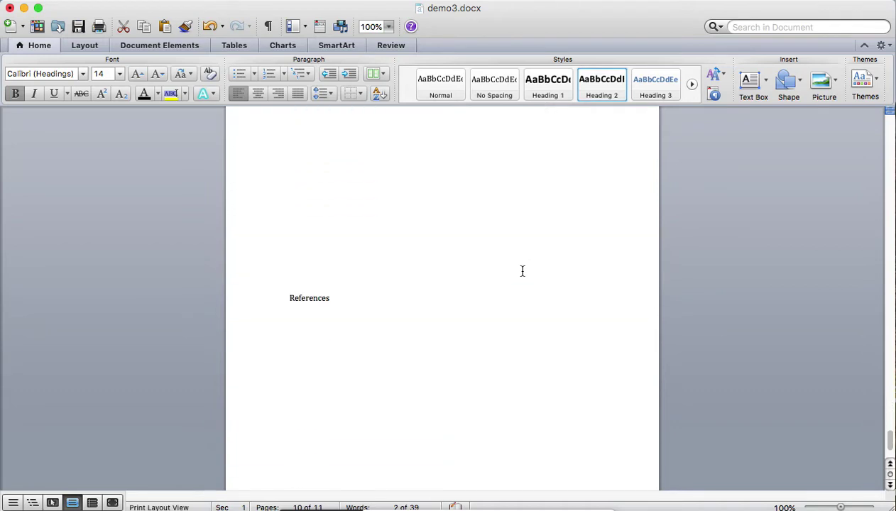
left_click(310, 297)
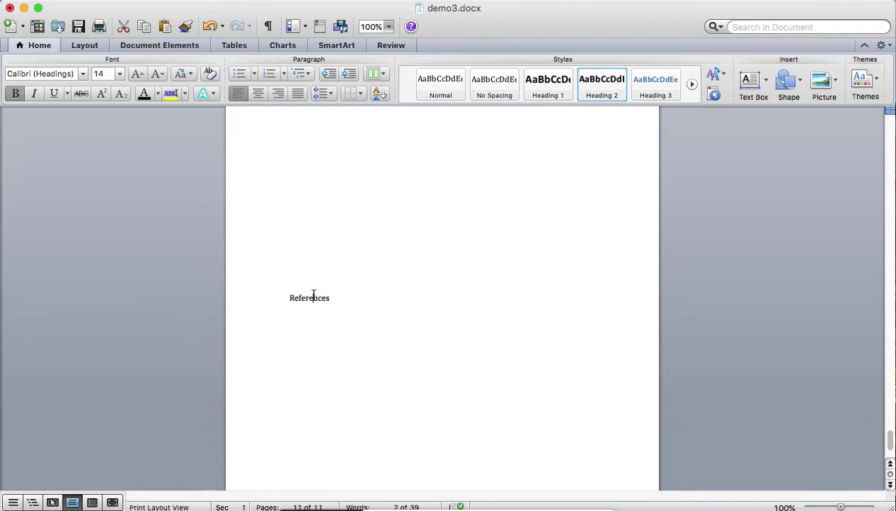
left_click(548, 90)
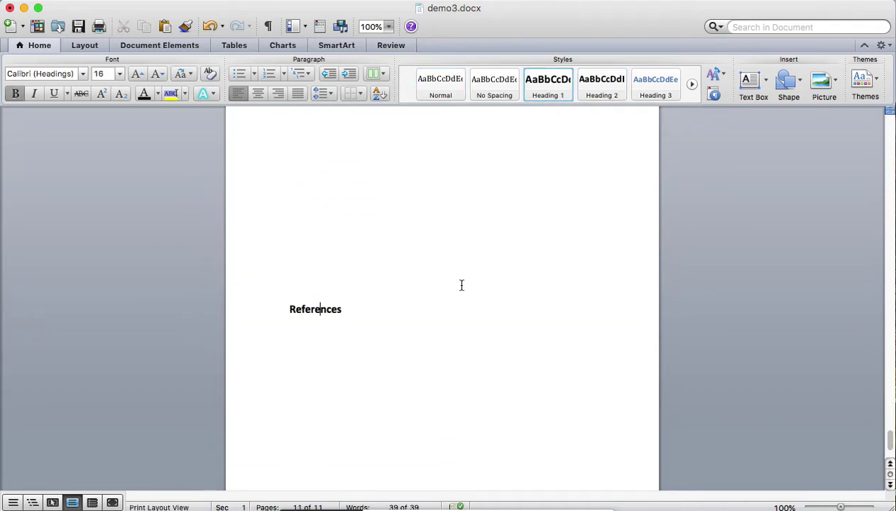
Insert a Next Page section break at the end of the page just before the Introduction.
scroll(461, 286, "down", 3)
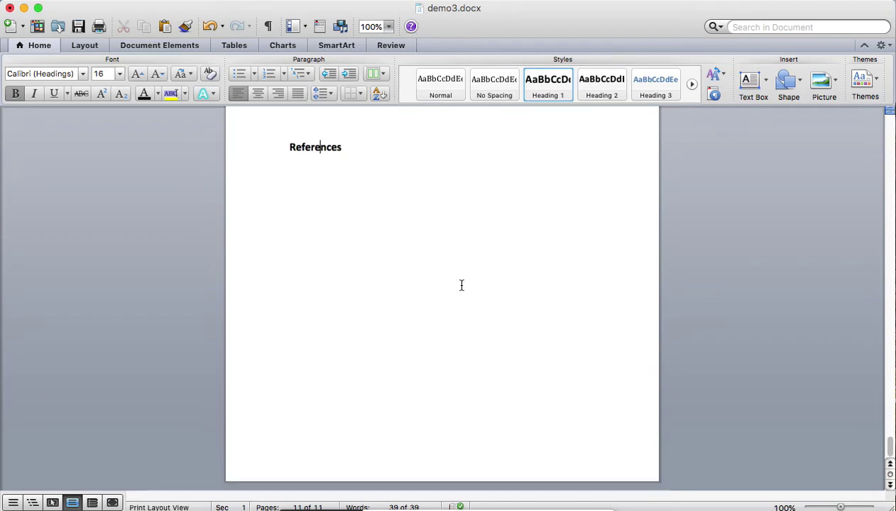
scroll(462, 285, "up", 6)
scroll(462, 286, "up", 15)
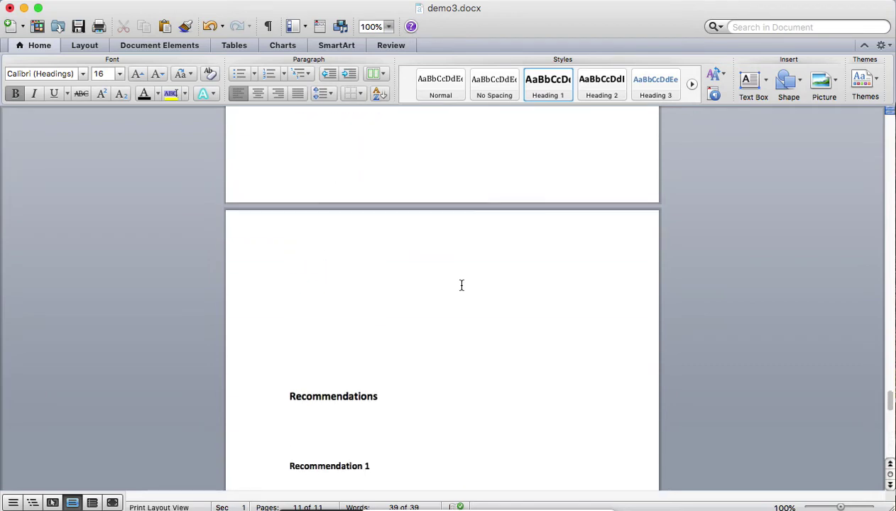
scroll(462, 285, "up", 12)
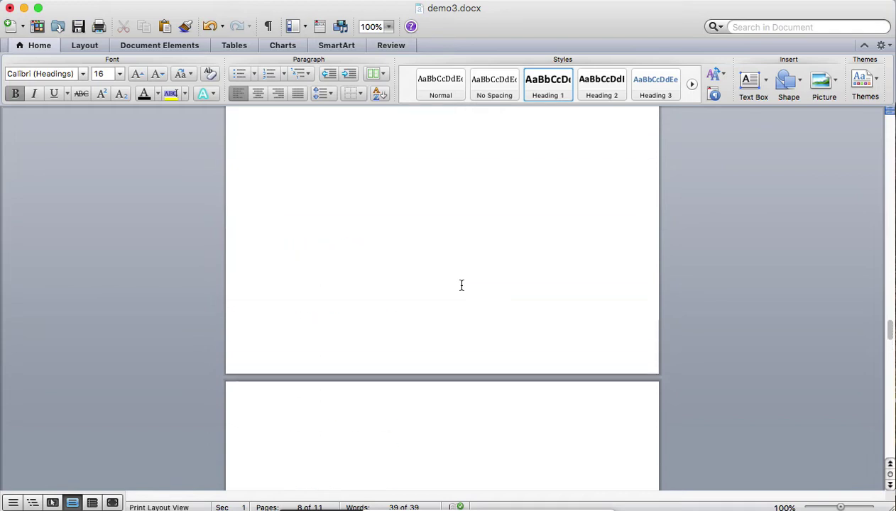
scroll(462, 286, "up", 15)
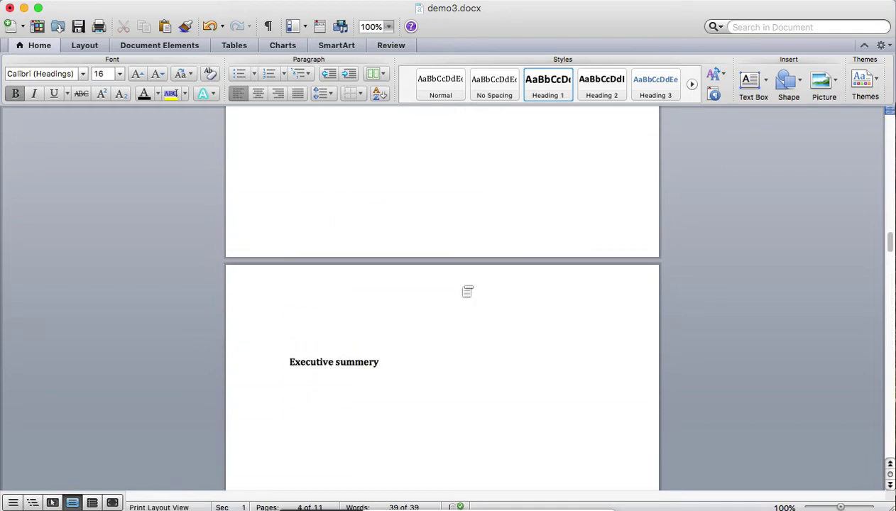
scroll(467, 292, "down", 8)
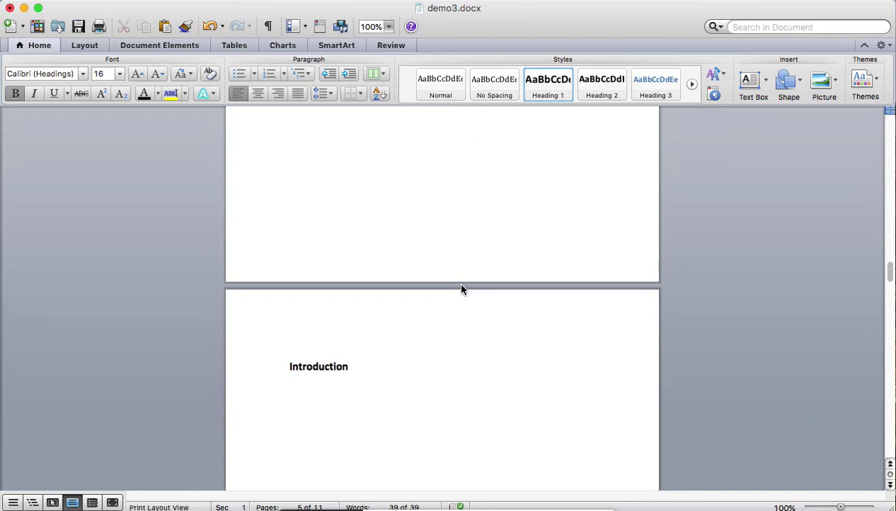
scroll(462, 289, "up", 2)
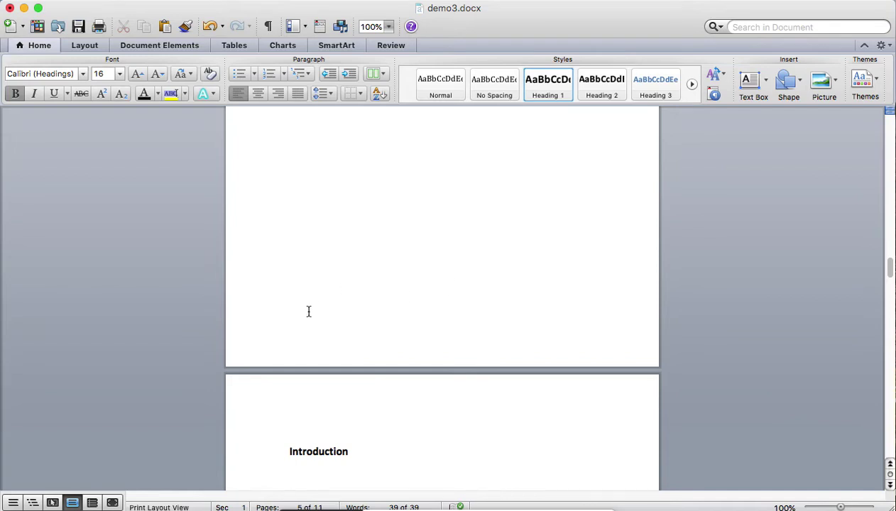
left_click(278, 327)
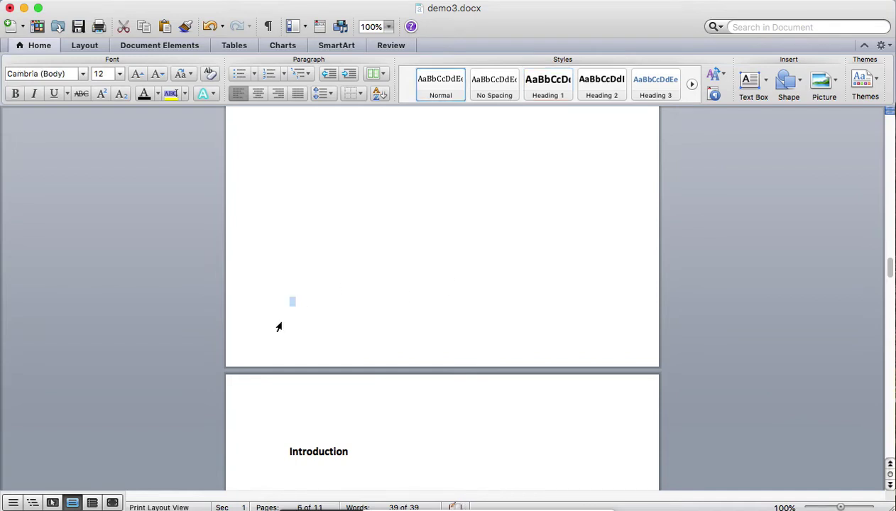
left_click(321, 310)
left_click(97, 45)
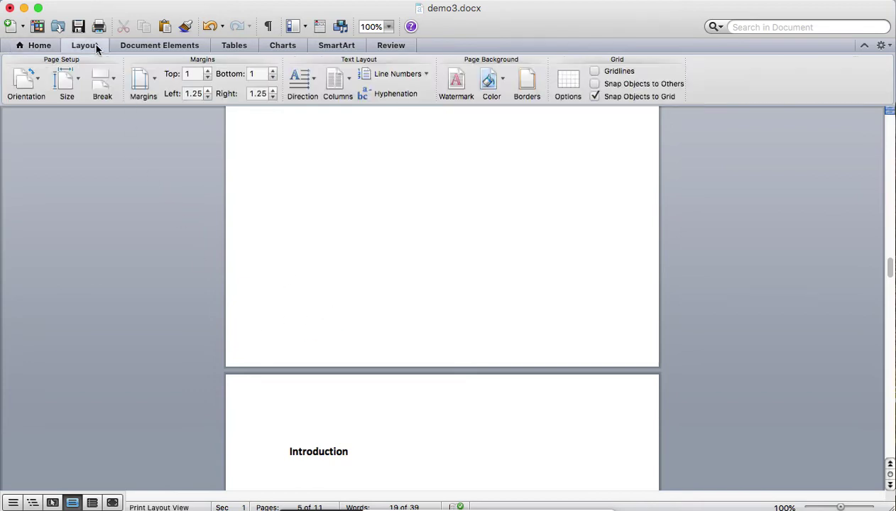
left_click(113, 78)
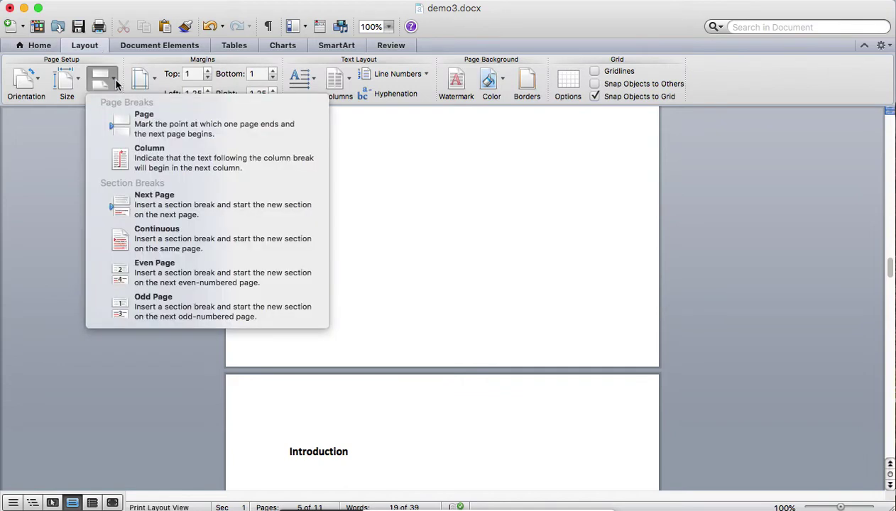
left_click(154, 213)
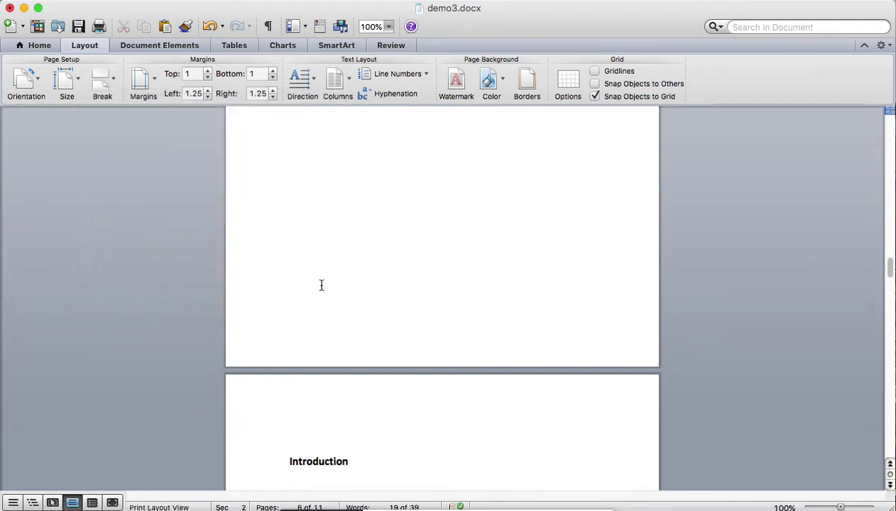
Open the footers for editing and unlink the Section 2 footer, on the page with Objectives, from the previous section.
scroll(321, 285, "down", 3)
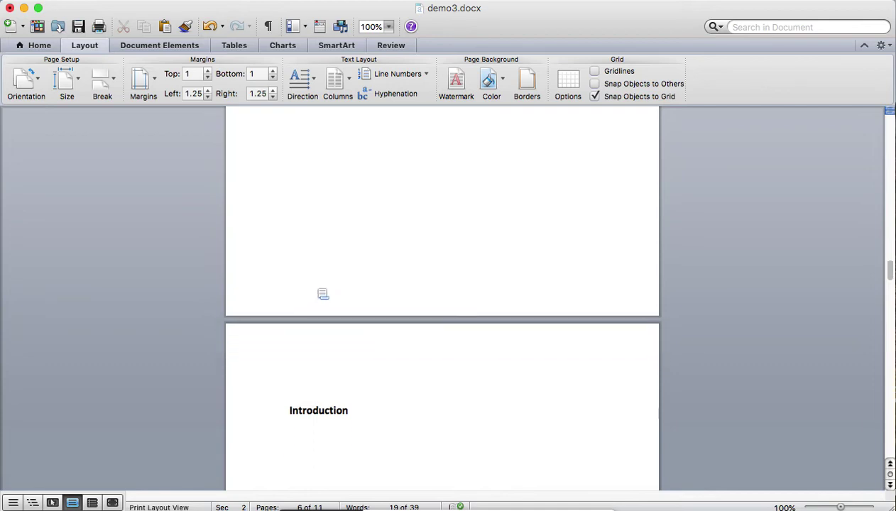
double_click(322, 289)
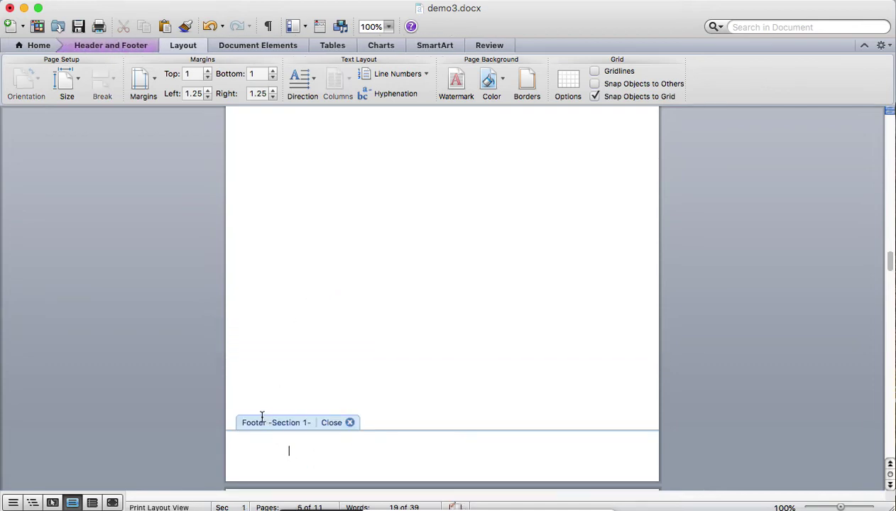
scroll(409, 428, "down", 5)
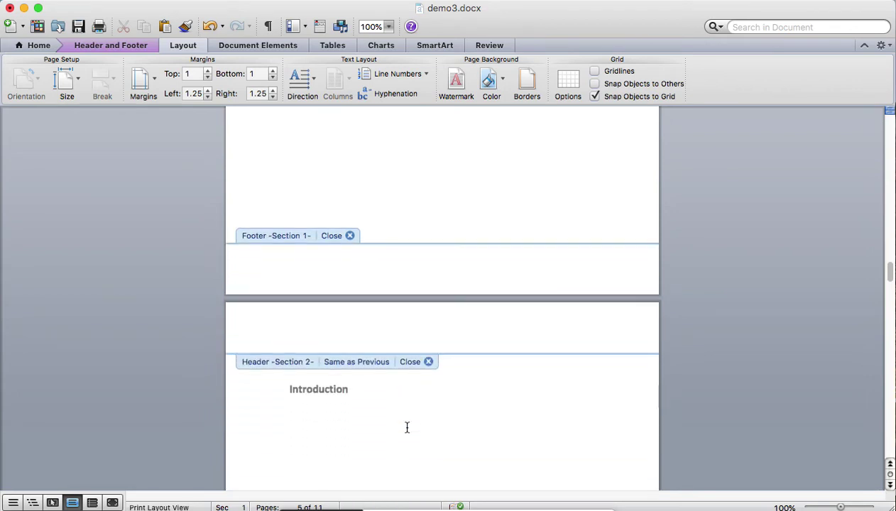
scroll(365, 386, "down", 14)
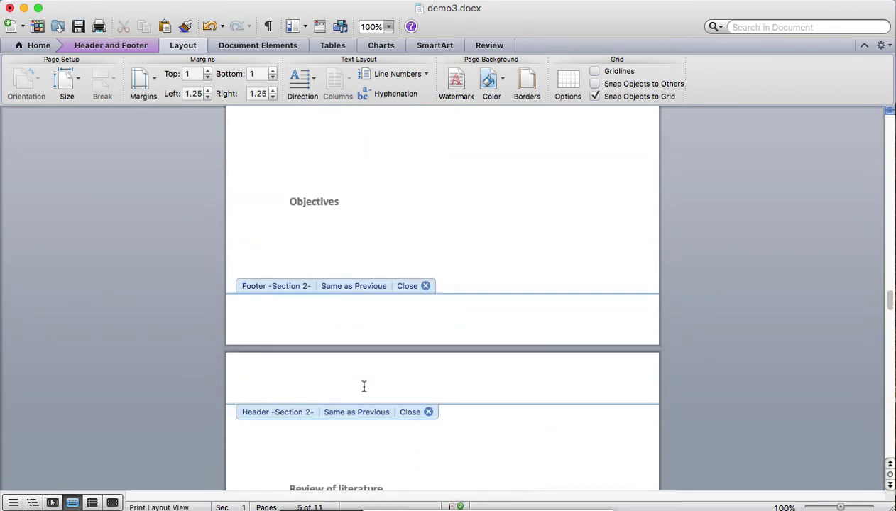
left_click(311, 311)
left_click(116, 48)
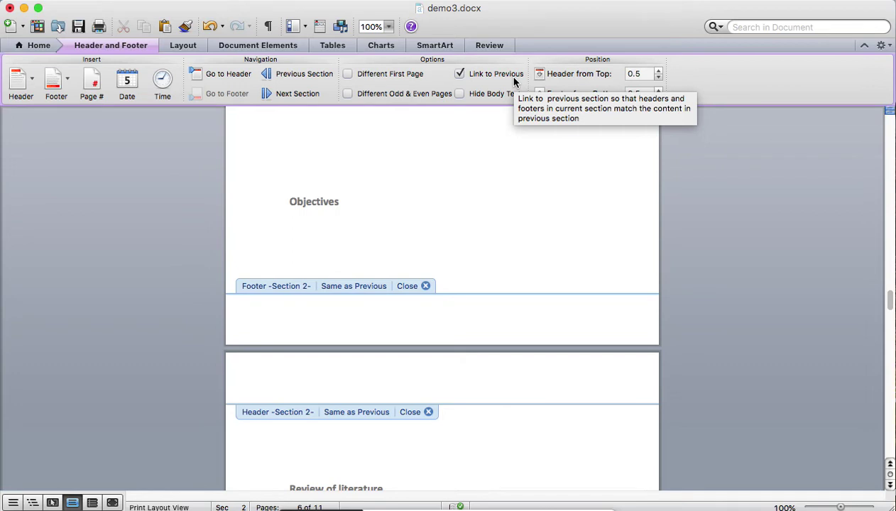
left_click(461, 74)
scroll(363, 453, "down", 1)
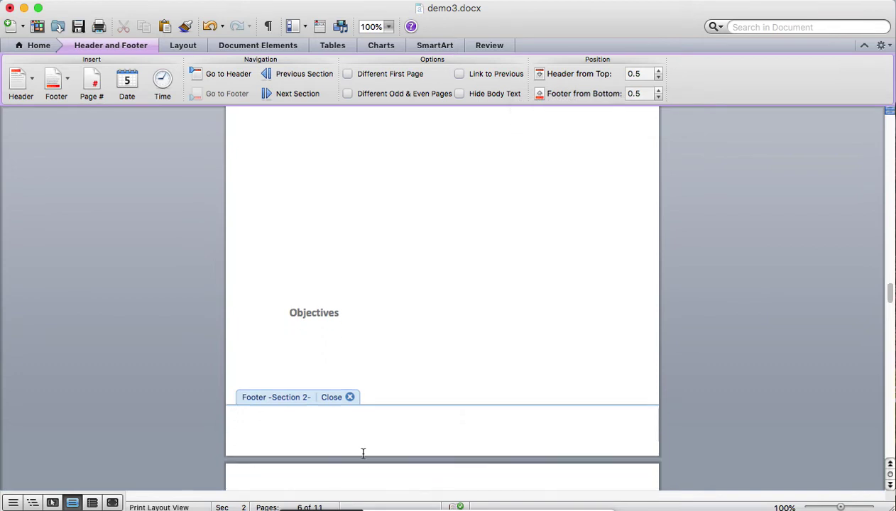
scroll(363, 453, "down", 3)
right_click(359, 448)
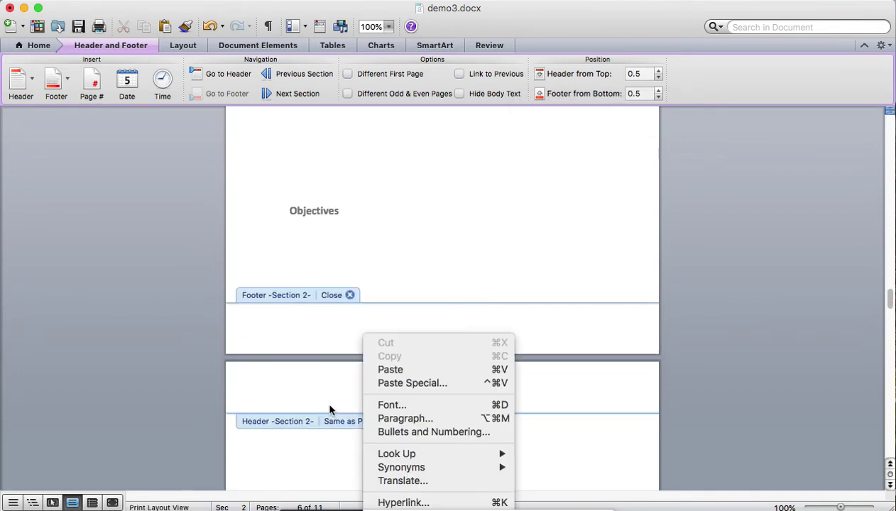
left_click(316, 348)
scroll(318, 348, "down", 8)
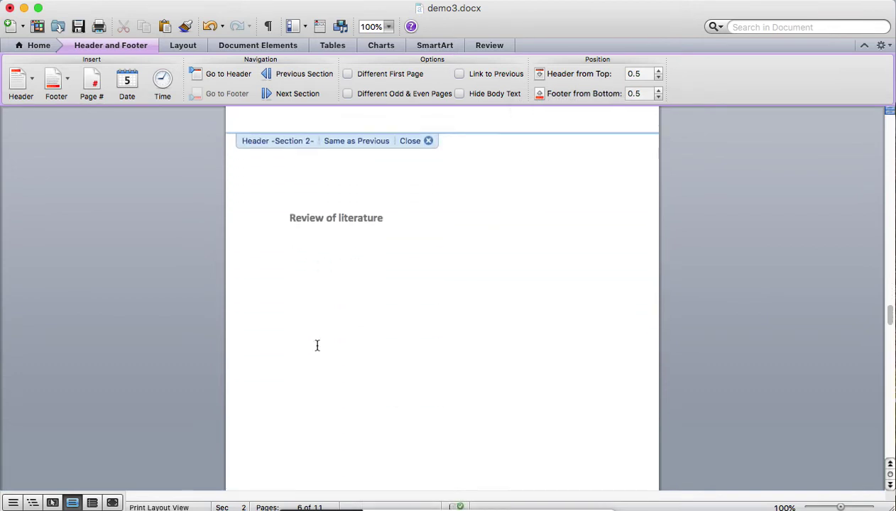
scroll(318, 346, "up", 8)
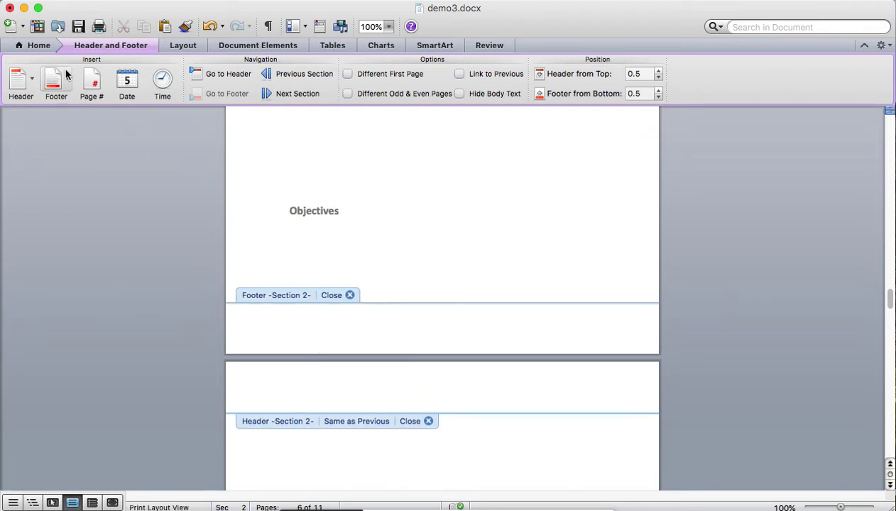
Insert right-aligned page numbers in the Section 2 footer, restarting the numbering at 1 instead of continuing from the previous section.
left_click(256, 45)
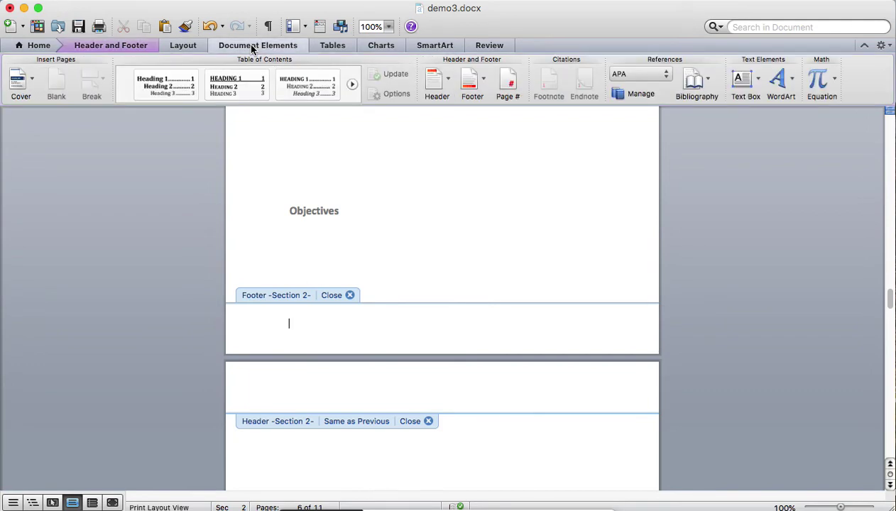
left_click(515, 84)
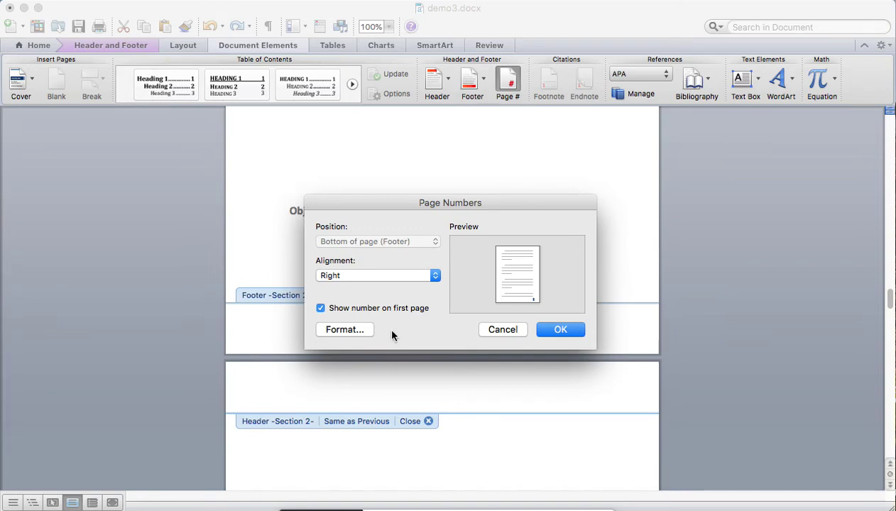
left_click(356, 331)
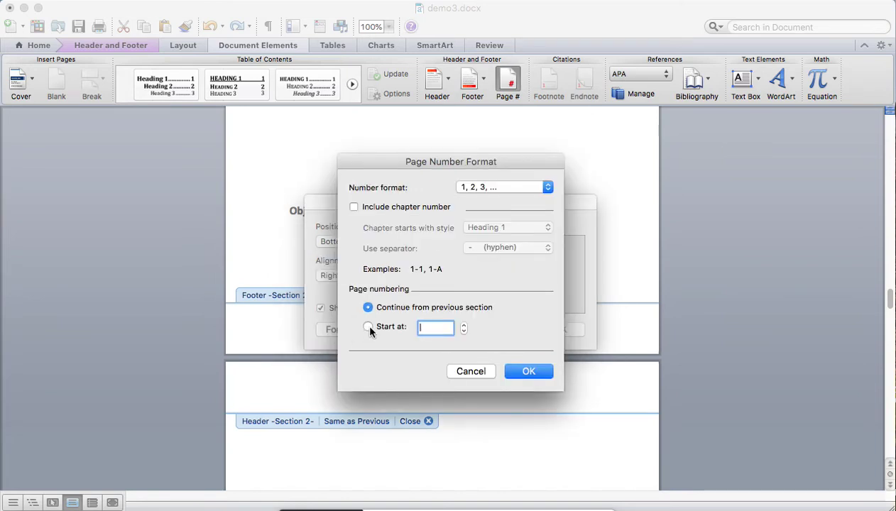
left_click(368, 327)
left_click(527, 371)
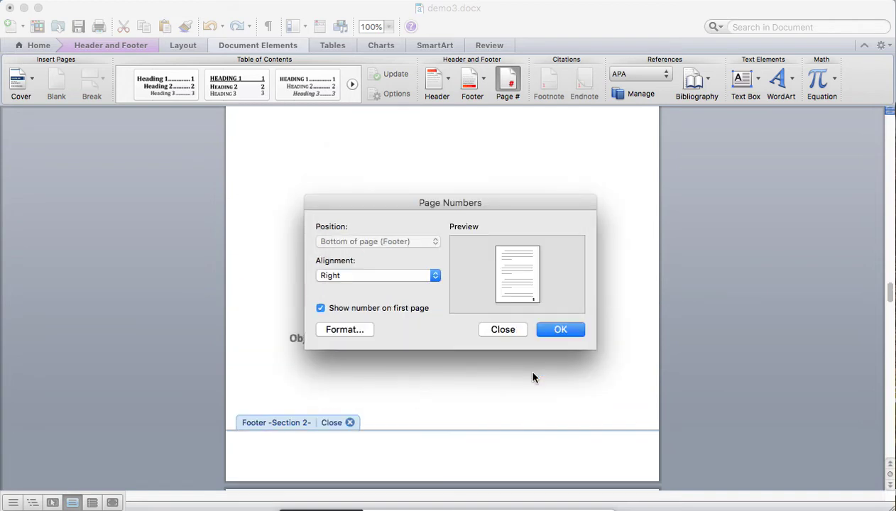
left_click(560, 331)
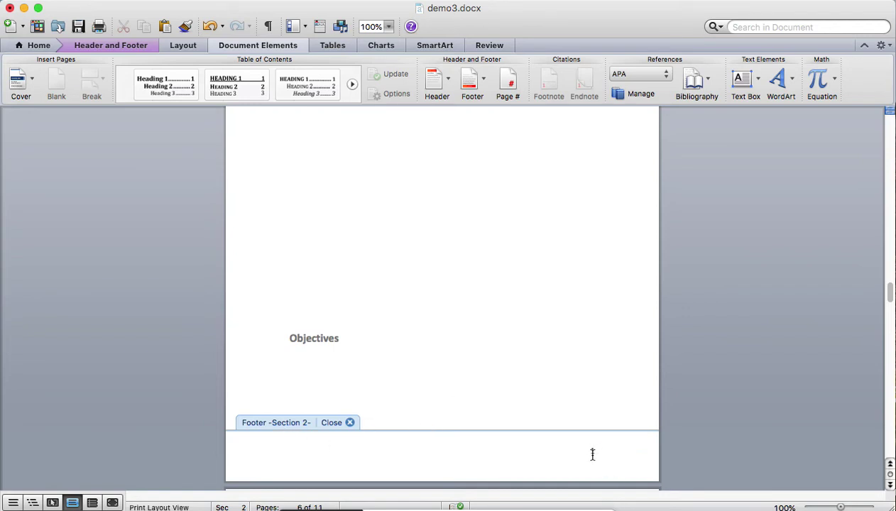
Check the footer page numbers across Sections 1 and 2 and leave footer editing.
scroll(599, 445, "down", 5)
scroll(597, 441, "up", 1)
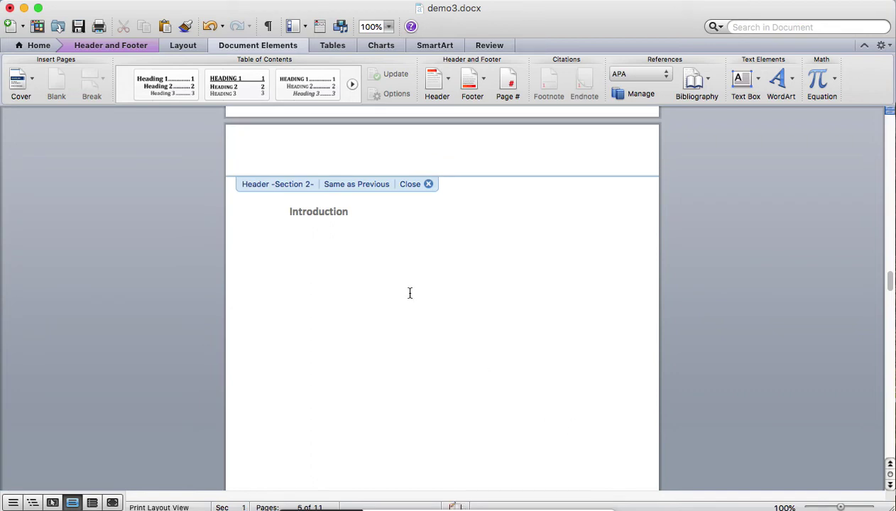
scroll(567, 372, "down", 20)
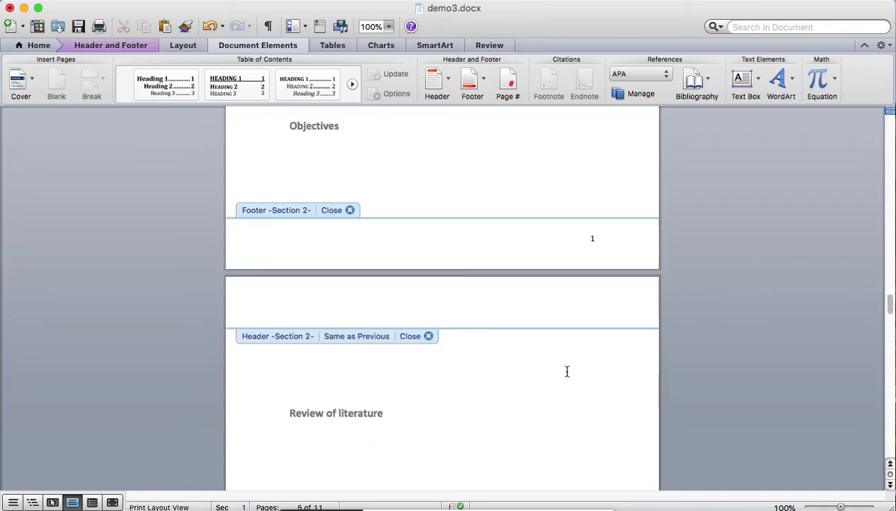
scroll(566, 371, "down", 20)
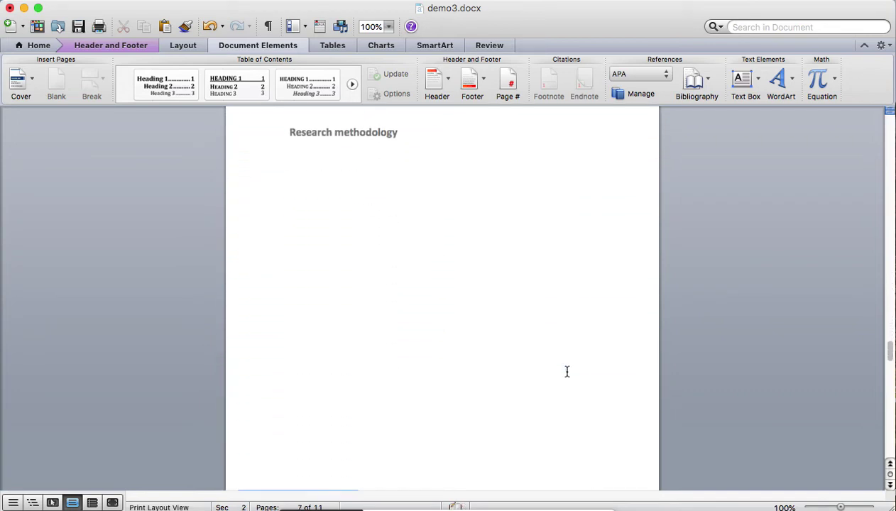
scroll(567, 371, "up", 15)
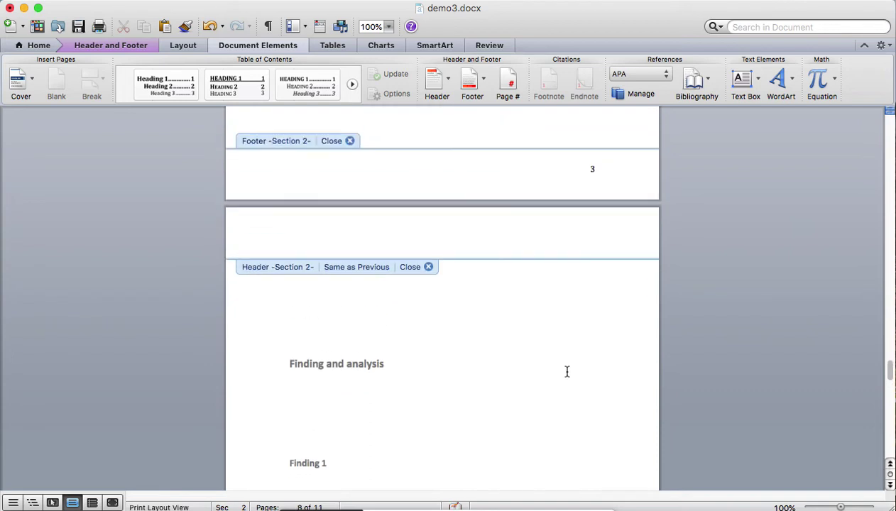
scroll(566, 372, "up", 20)
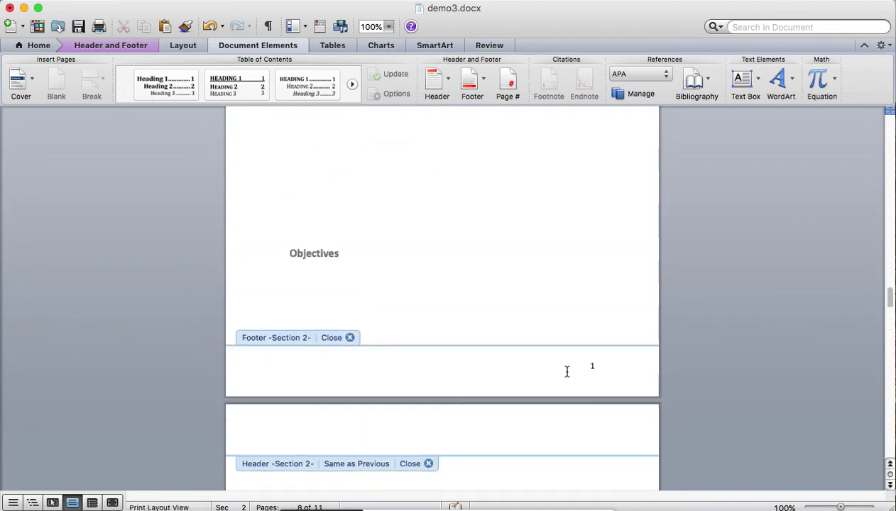
scroll(567, 372, "up", 3)
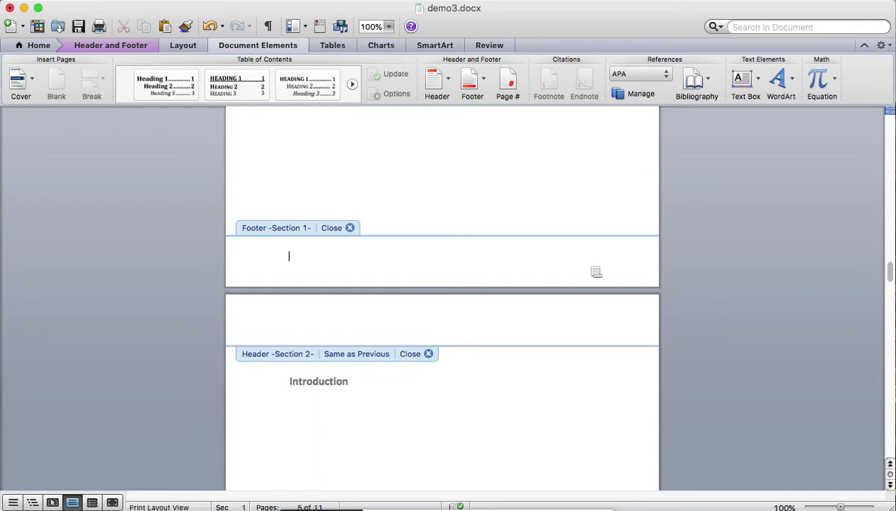
double_click(564, 194)
Insert an automatic table of contents with bold entries and dotted leaders below the "Table of content" line.
scroll(564, 194, "up", 15)
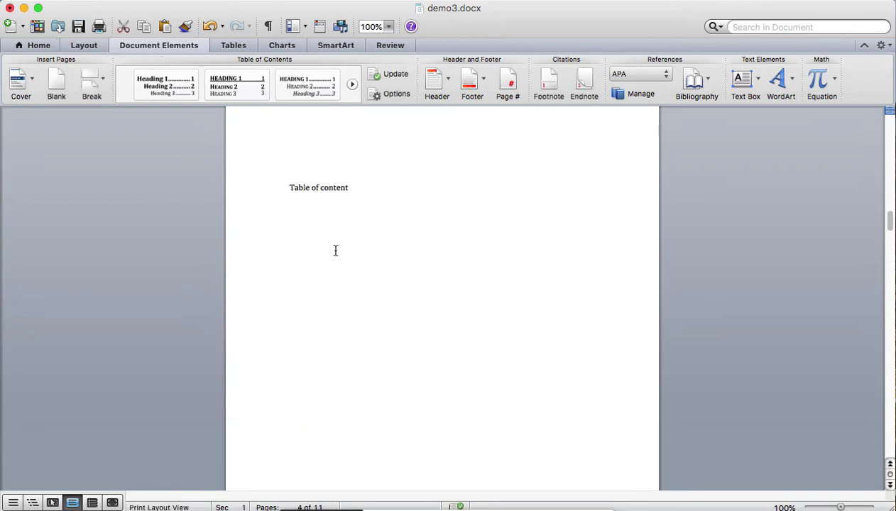
left_click(319, 236)
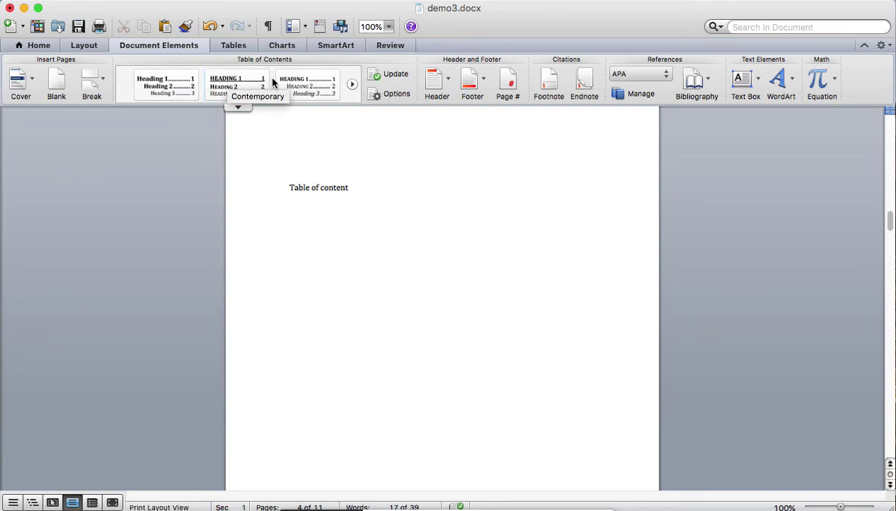
left_click(352, 84)
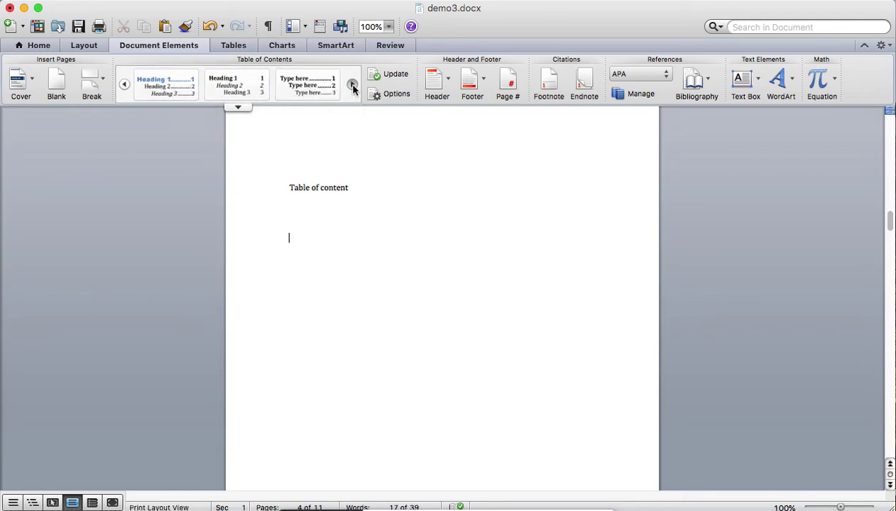
left_click(125, 85)
left_click(160, 87)
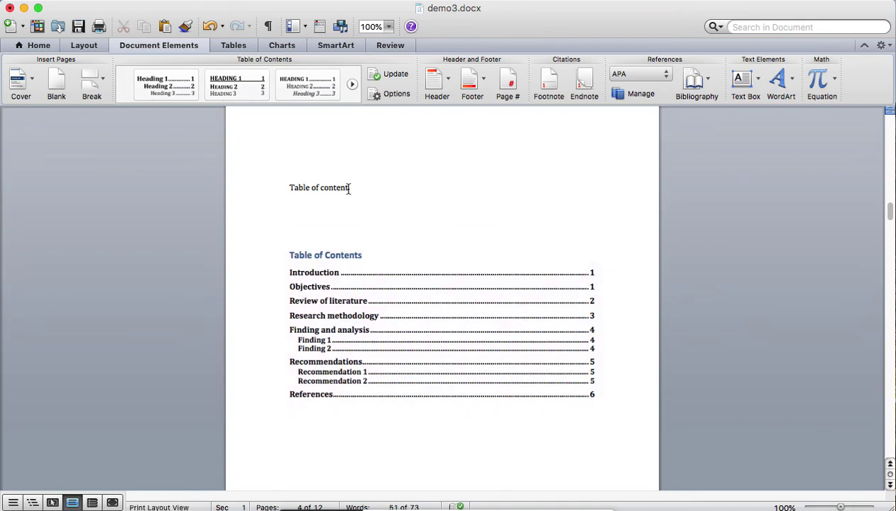
Delete the typed "Table of content" line and the blank lines above the automatic table of contents.
left_click_drag(350, 188, 288, 187)
key("BackSpace")
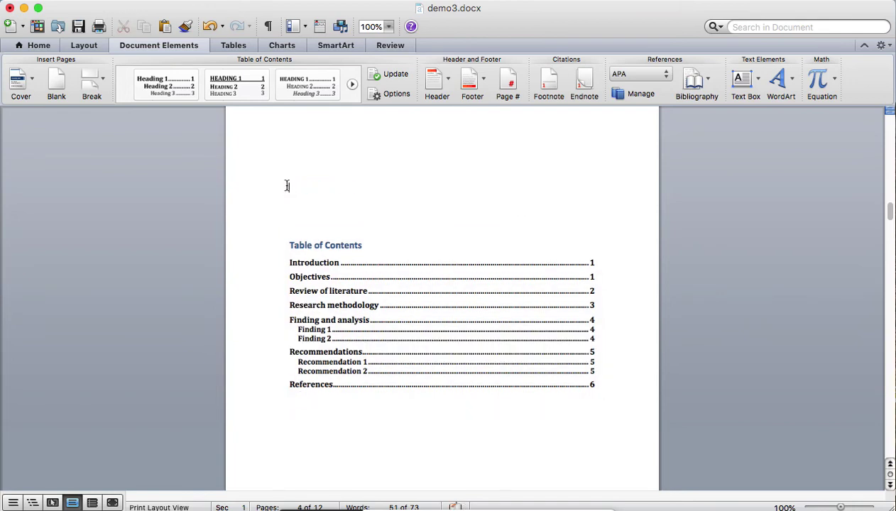
key("BackSpace")
key("BackSpace")
key("BackSpace")
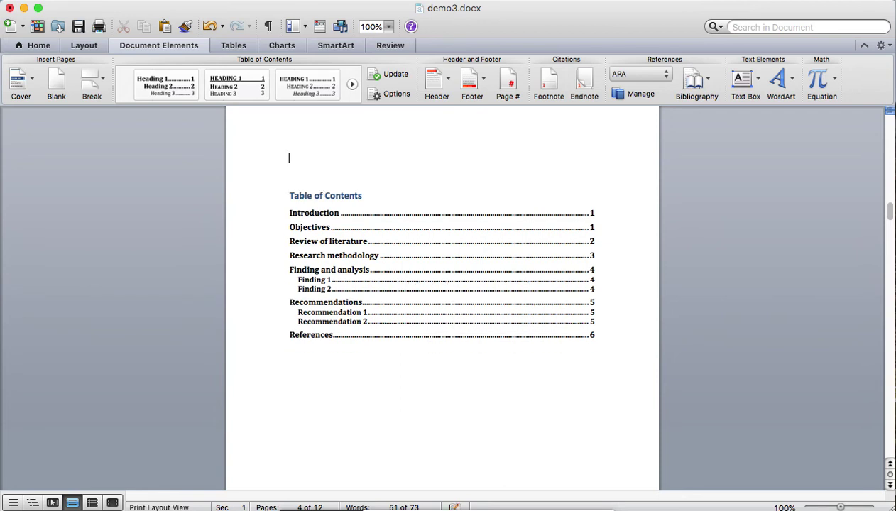
key("BackSpace")
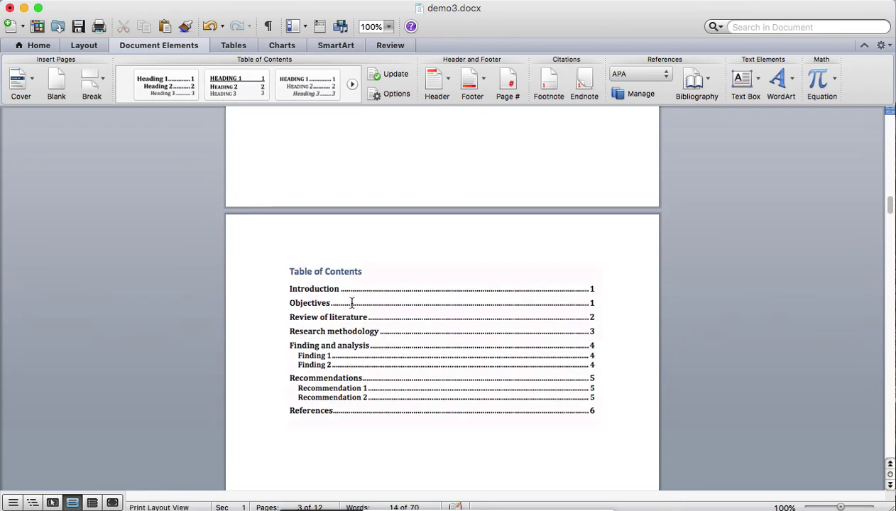
left_click(365, 329)
Push the Objectives heading onto the page after Introduction by adding blank lines before it.
scroll(368, 332, "down", 3)
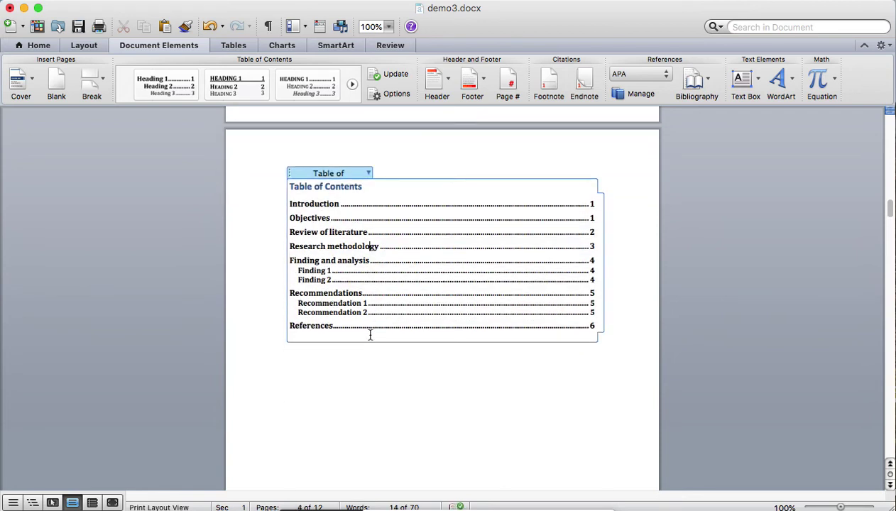
scroll(370, 336, "down", 20)
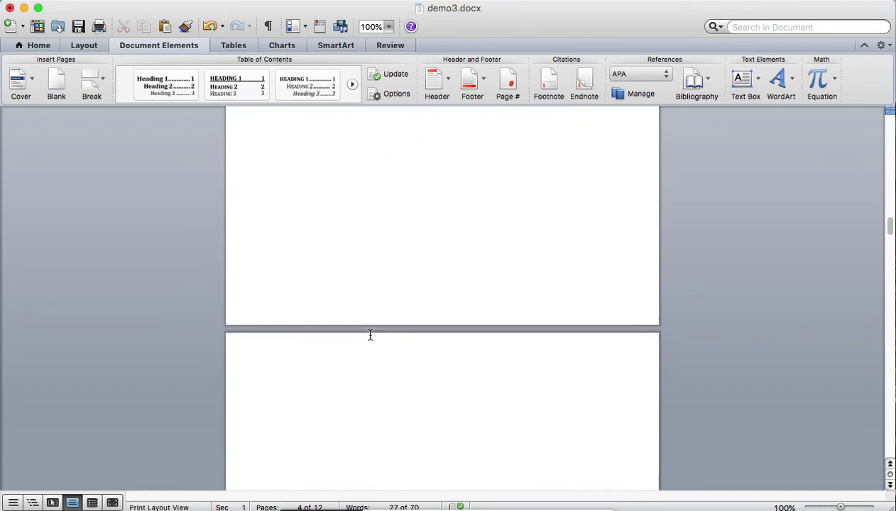
scroll(371, 336, "down", 20)
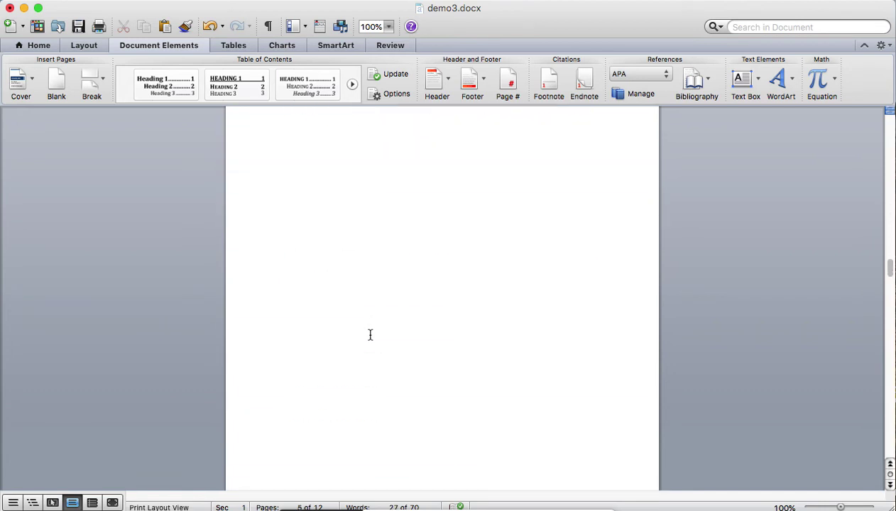
scroll(370, 336, "down", 20)
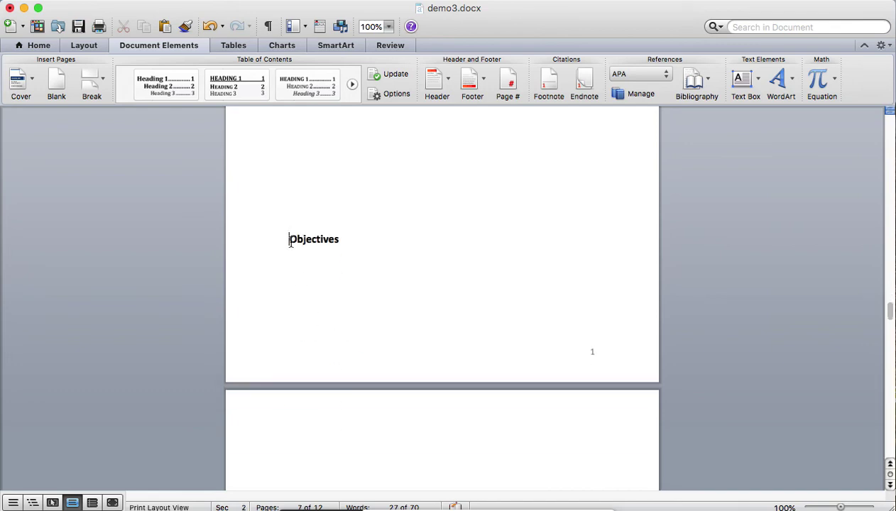
left_click(290, 243)
key("Return")
key("Return")
key("Return")
key("Return")
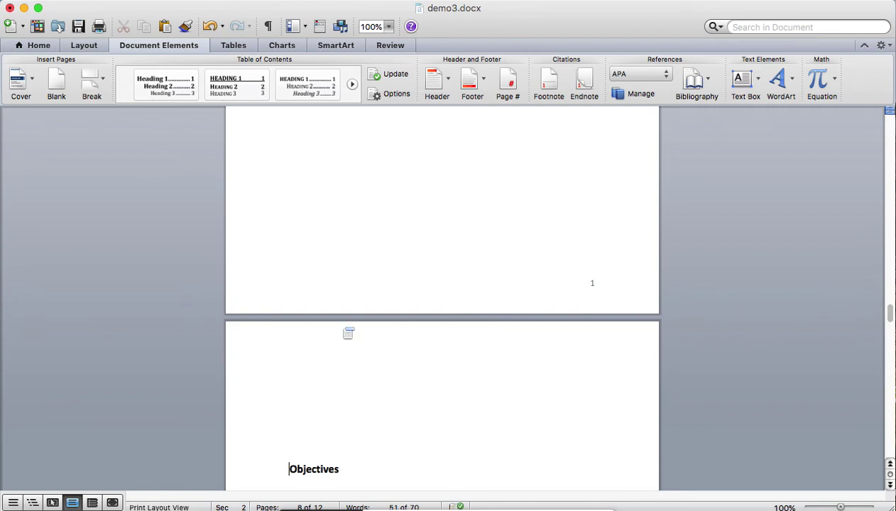
Update the table of contents with the page-numbers-only option.
scroll(498, 442, "down", 5)
scroll(498, 441, "down", 4)
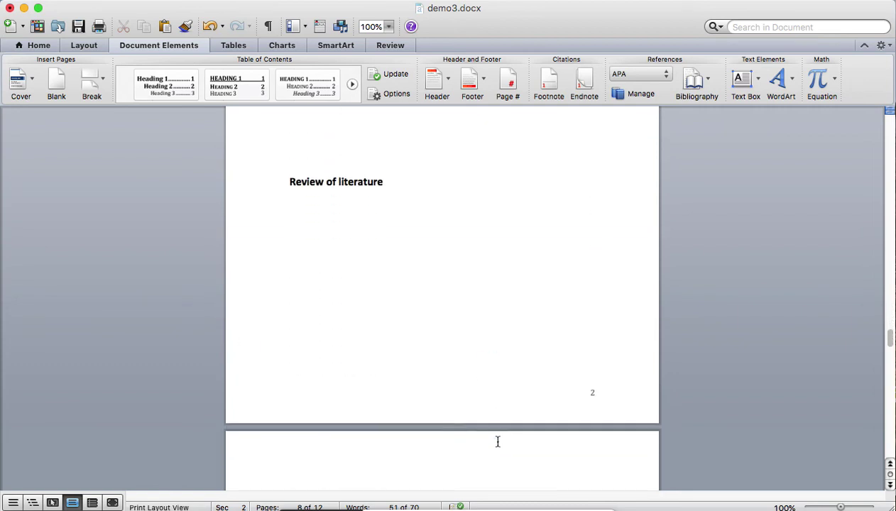
scroll(498, 442, "up", 8)
scroll(501, 444, "up", 20)
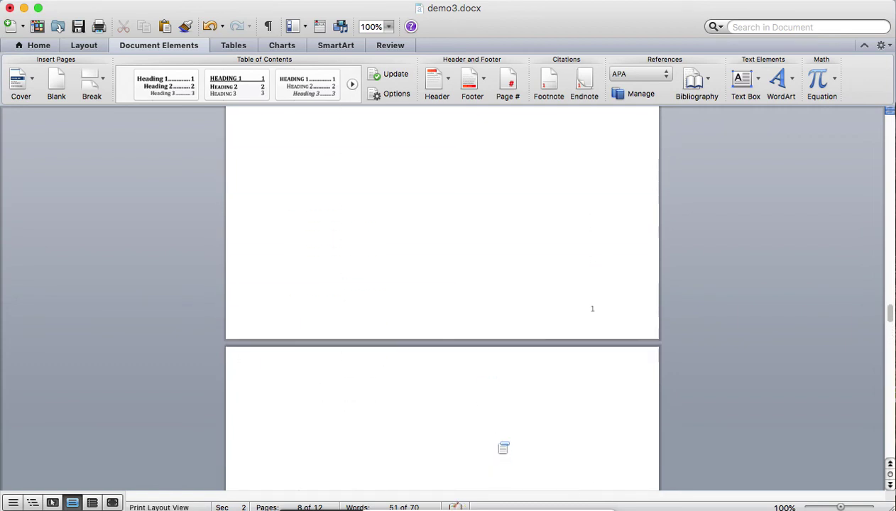
scroll(498, 442, "up", 10)
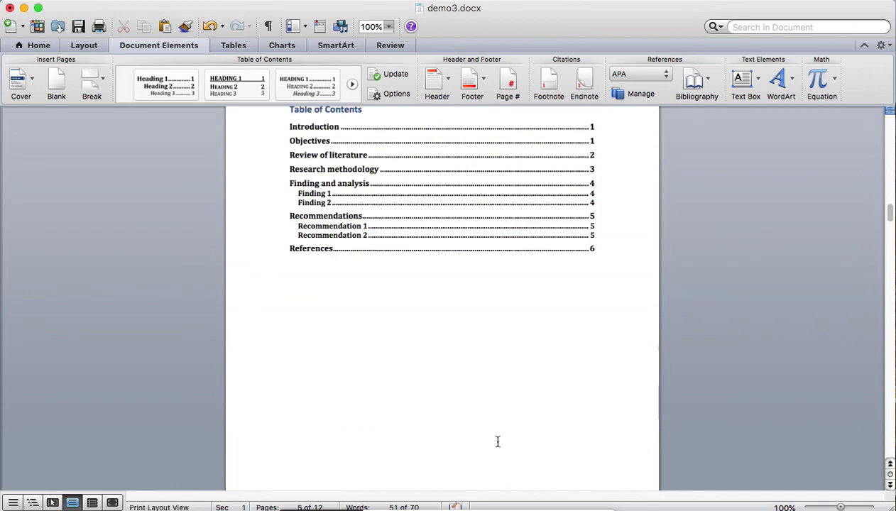
left_click(420, 308)
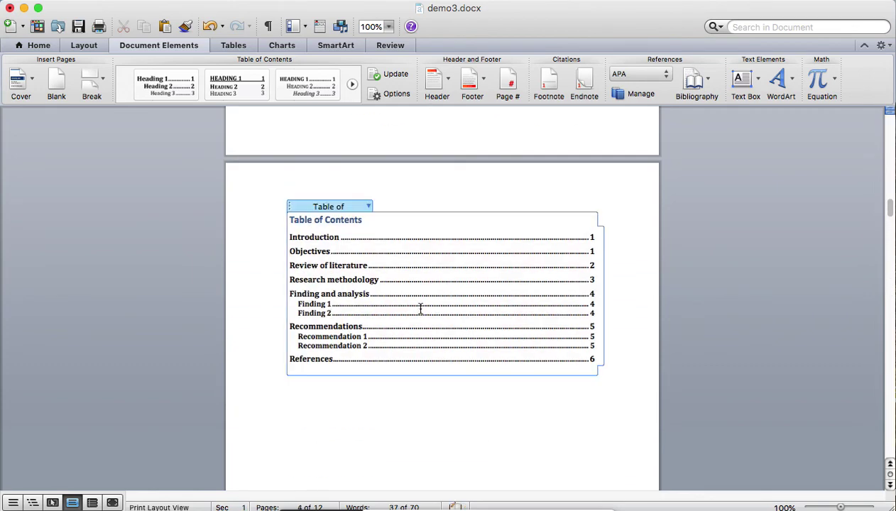
left_click(396, 76)
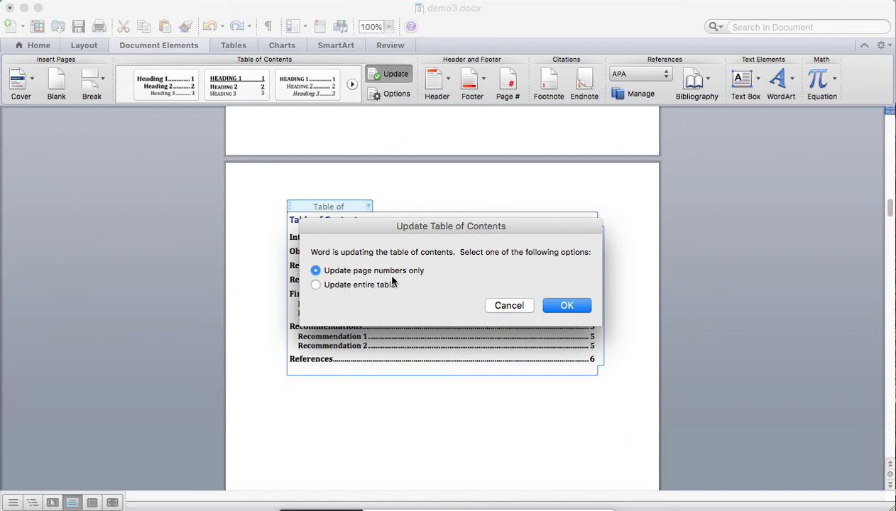
left_click(566, 306)
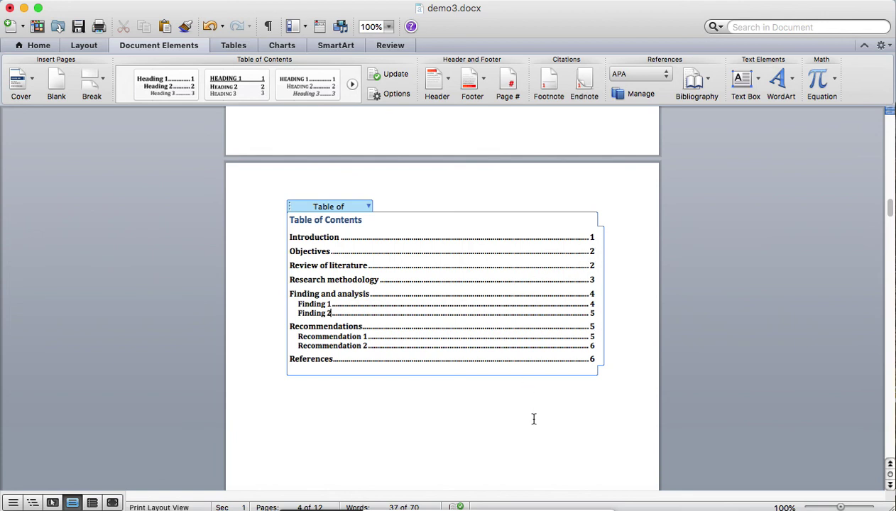
Check the pages holding Objectives and Review of literature against the page numbers in the table of contents.
scroll(535, 419, "down", 15)
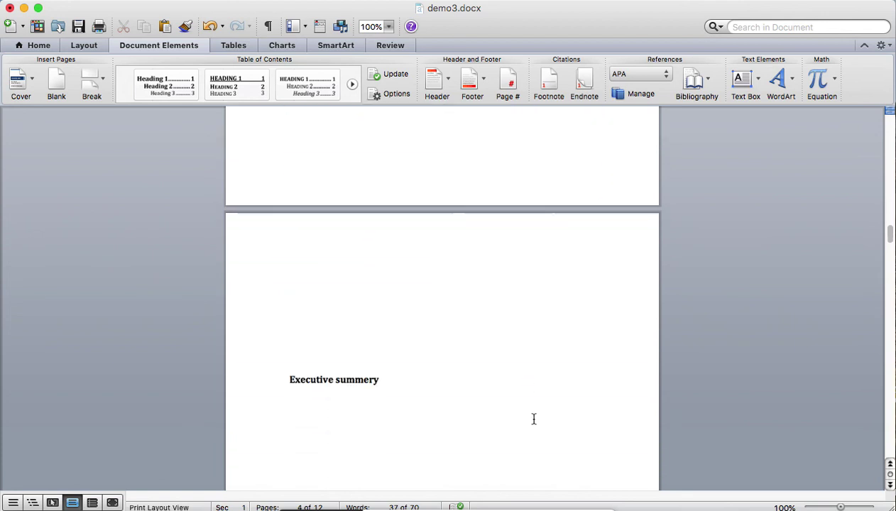
scroll(534, 419, "down", 20)
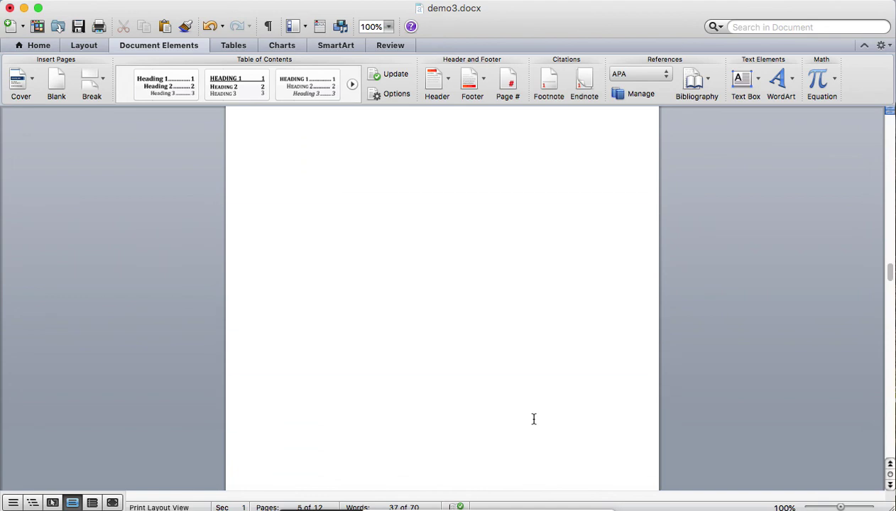
scroll(534, 419, "down", 20)
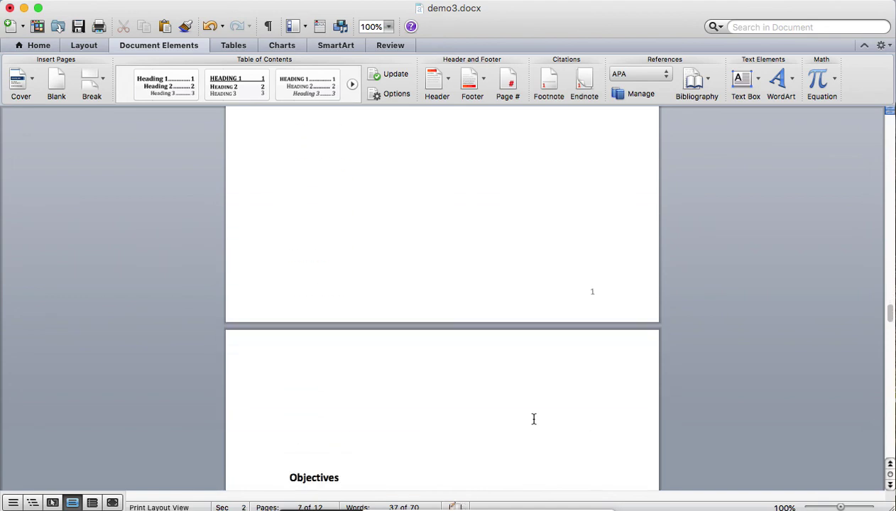
scroll(534, 419, "down", 5)
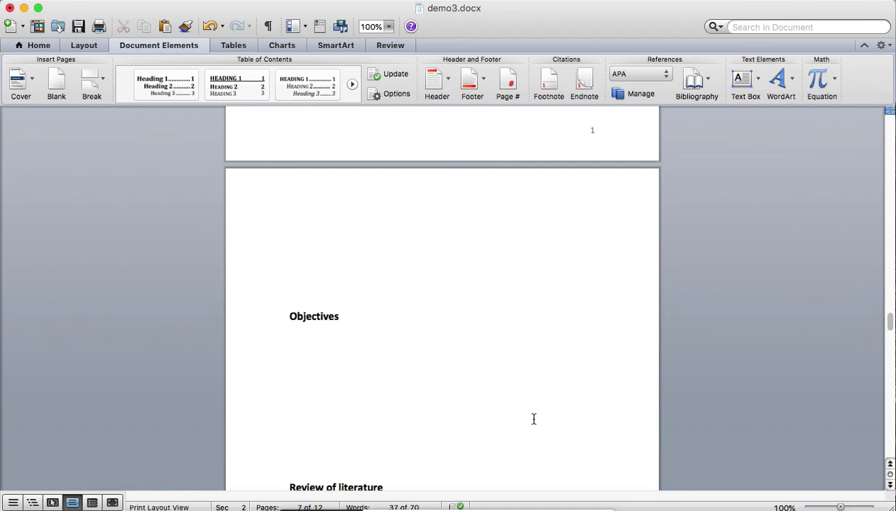
scroll(534, 419, "up", 20)
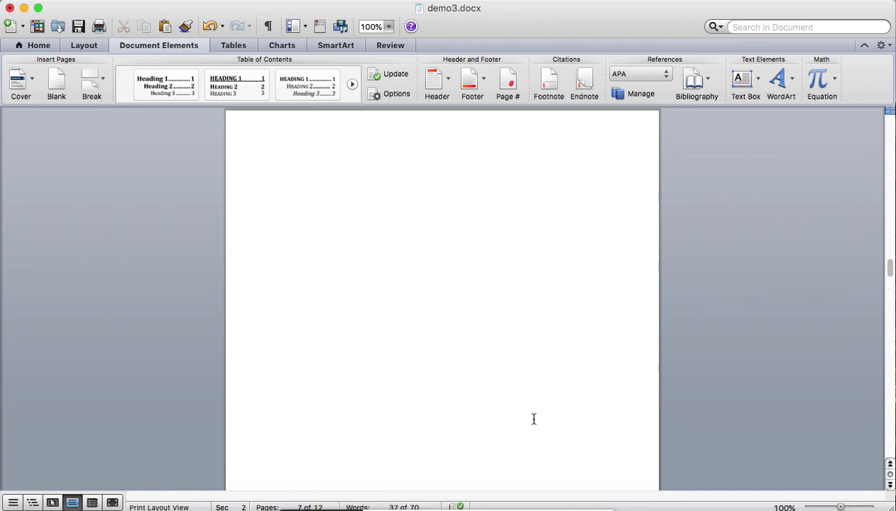
scroll(535, 419, "down", 5)
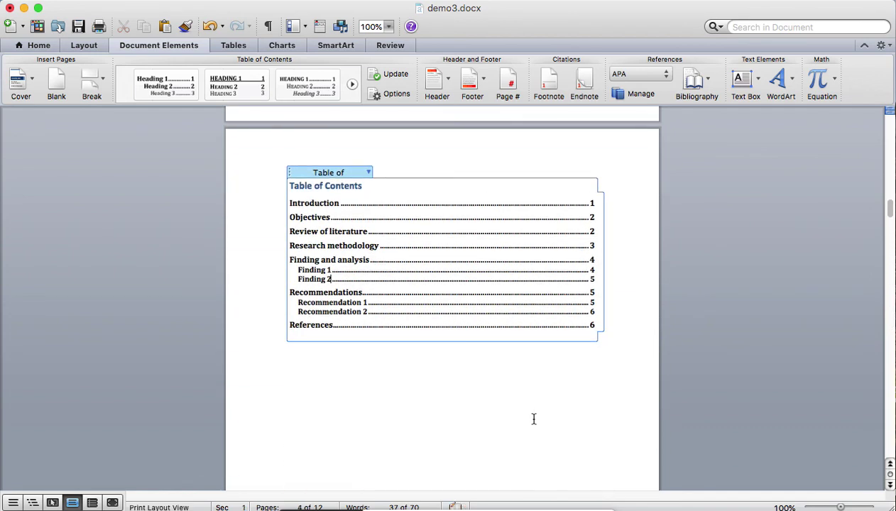